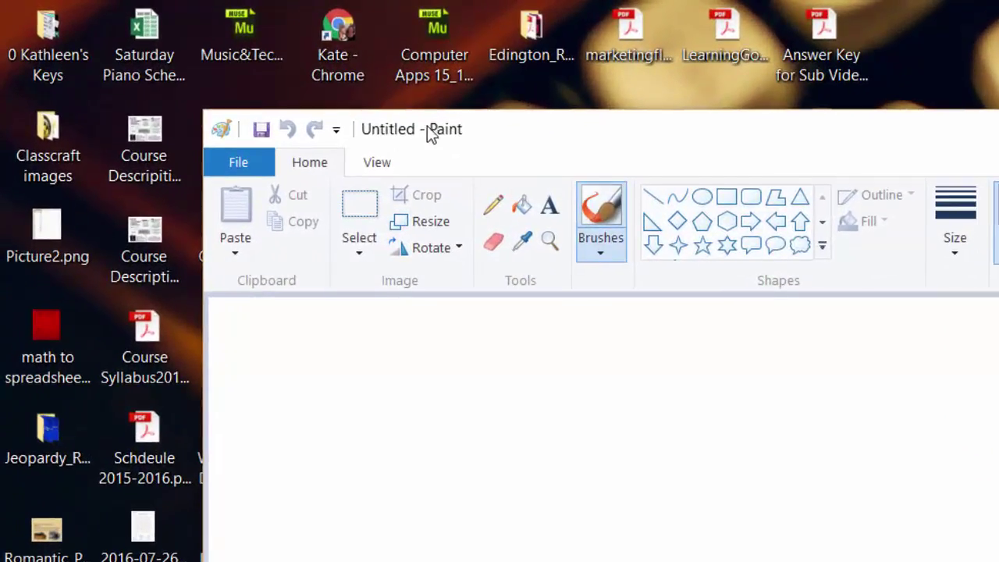
Add the text 'Kate' in a text box on the Paint canvas and select it.
click(551, 207)
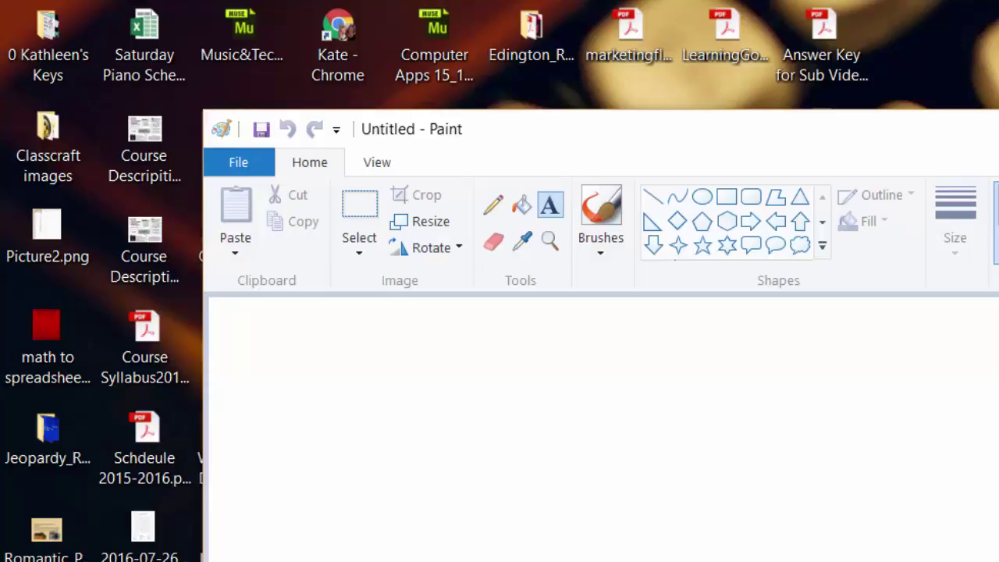
click(461, 498)
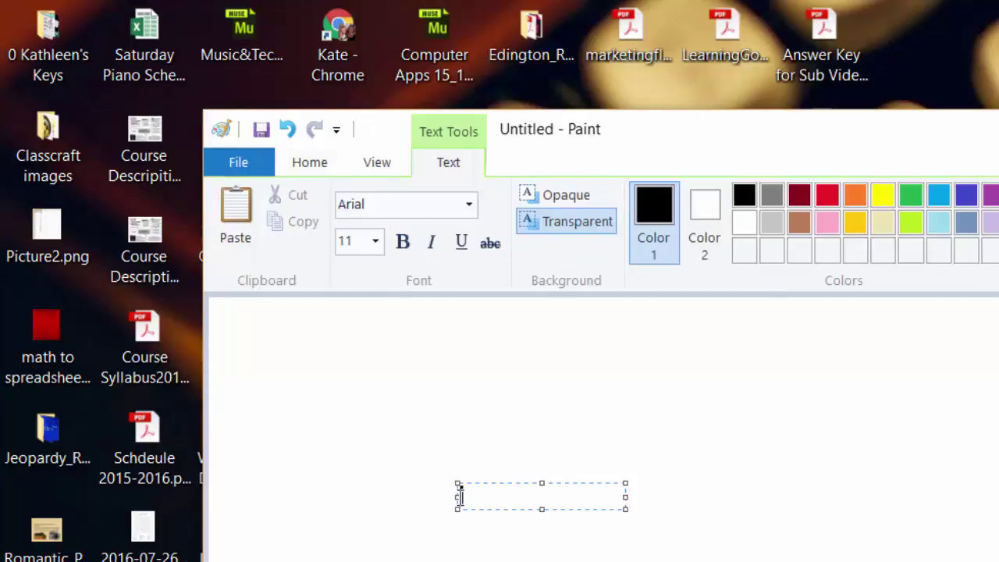
text(Kate)
drag(511, 503, 430, 502)
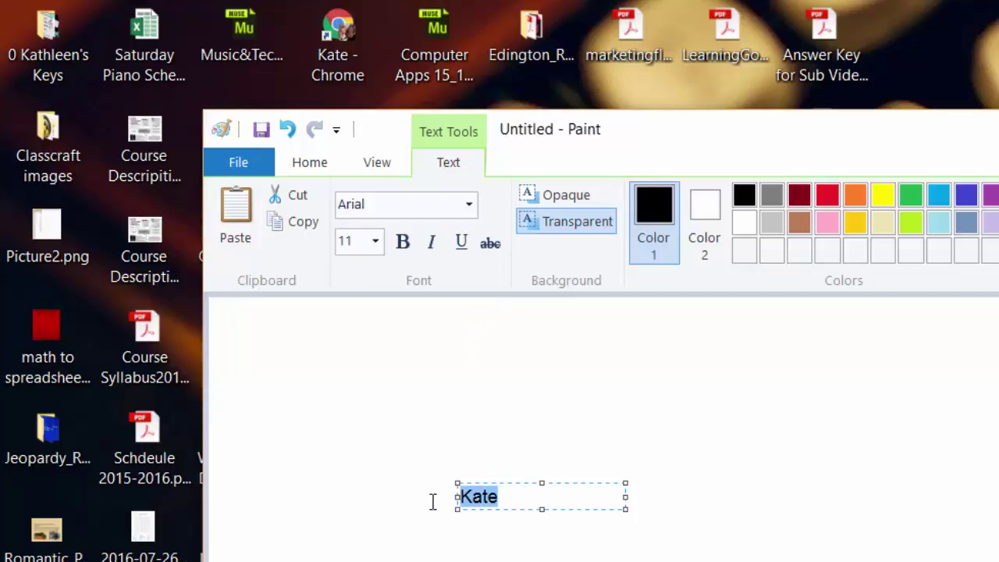
Set the selected Kate text in the Nueva Std font.
click(469, 205)
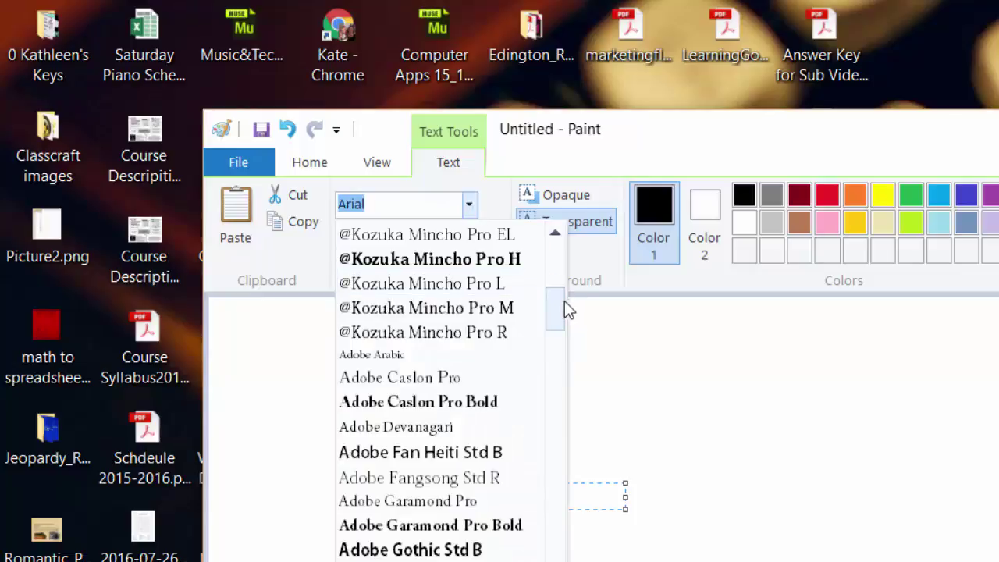
scroll(563, 338, down, 2)
drag(563, 338, 582, 561)
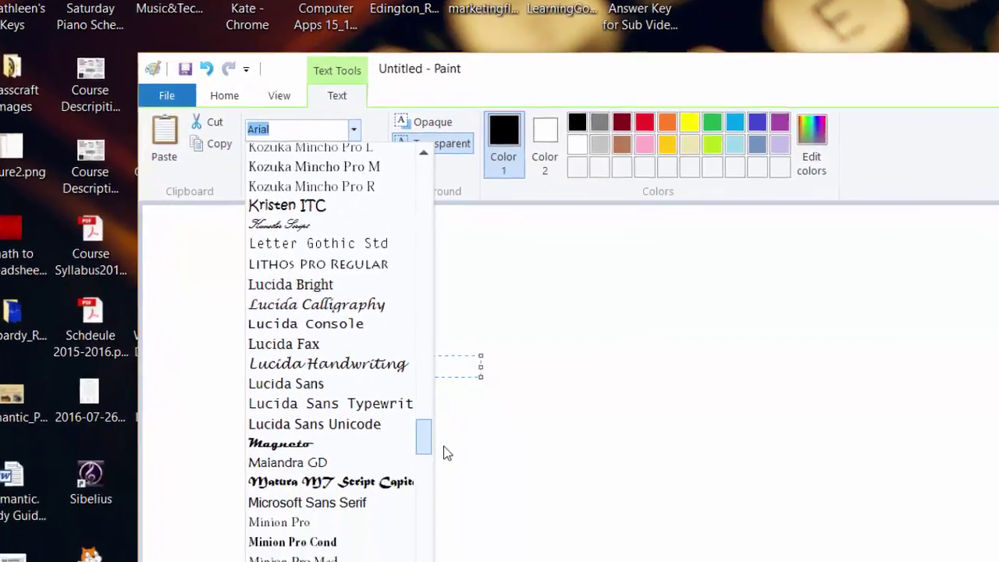
drag(445, 452, 446, 461)
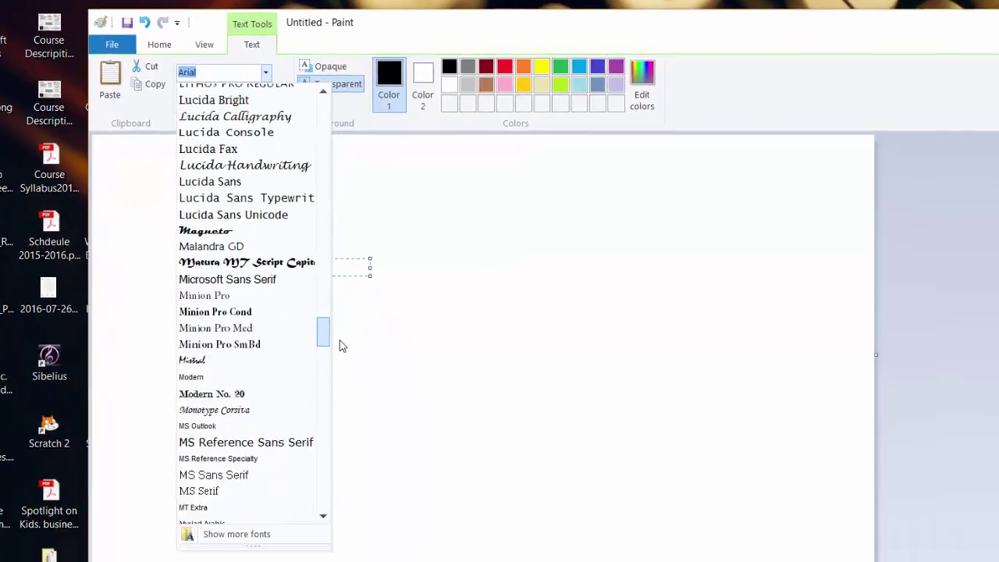
drag(342, 346, 337, 364)
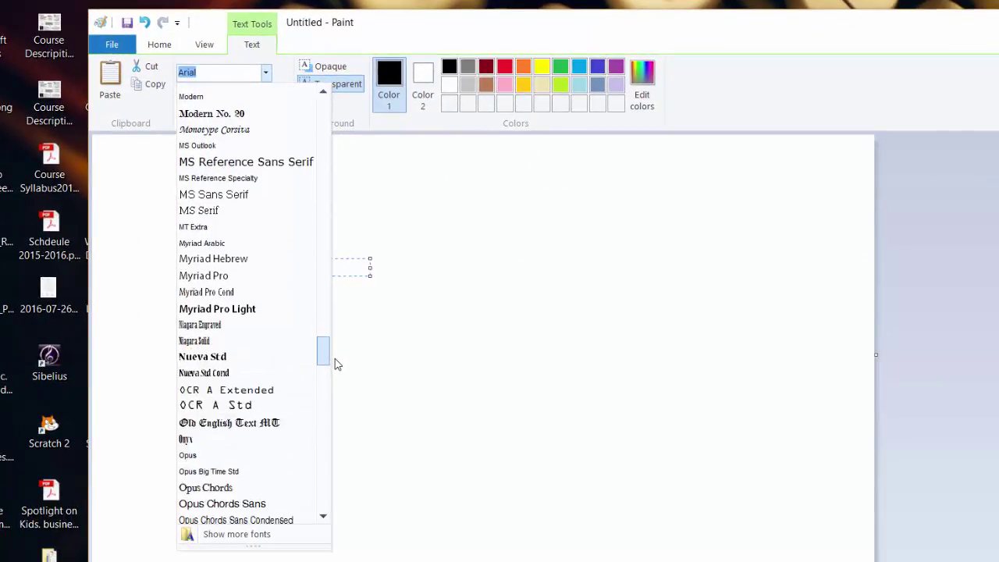
click(224, 358)
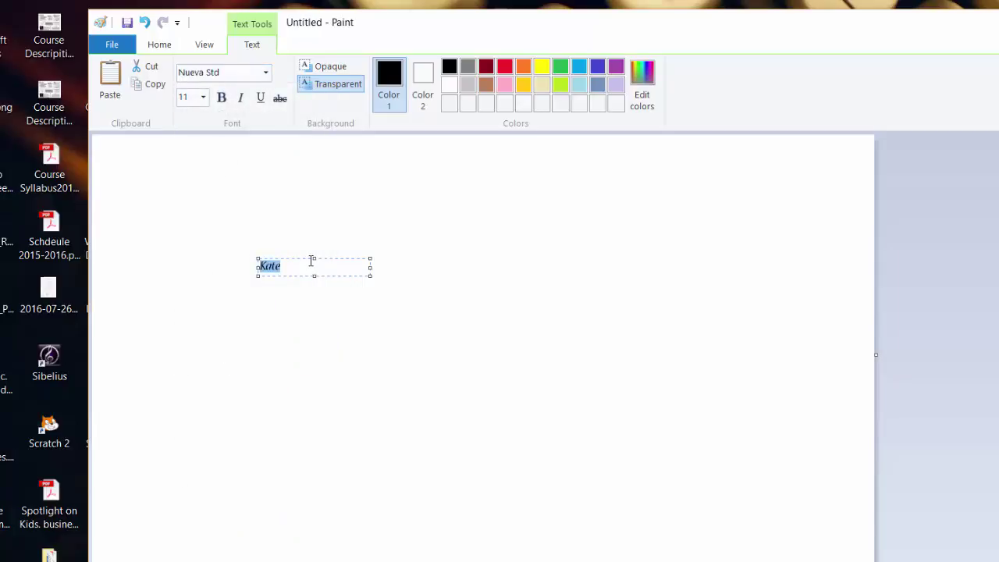
Enlarge Kate to 72 point, then 200 point, widening the text box to fit.
click(203, 97)
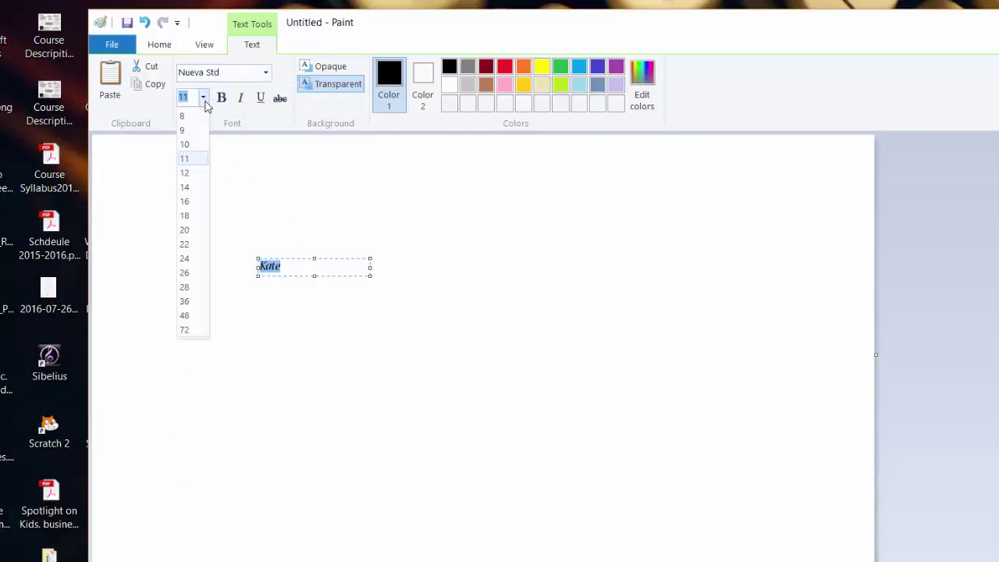
click(191, 332)
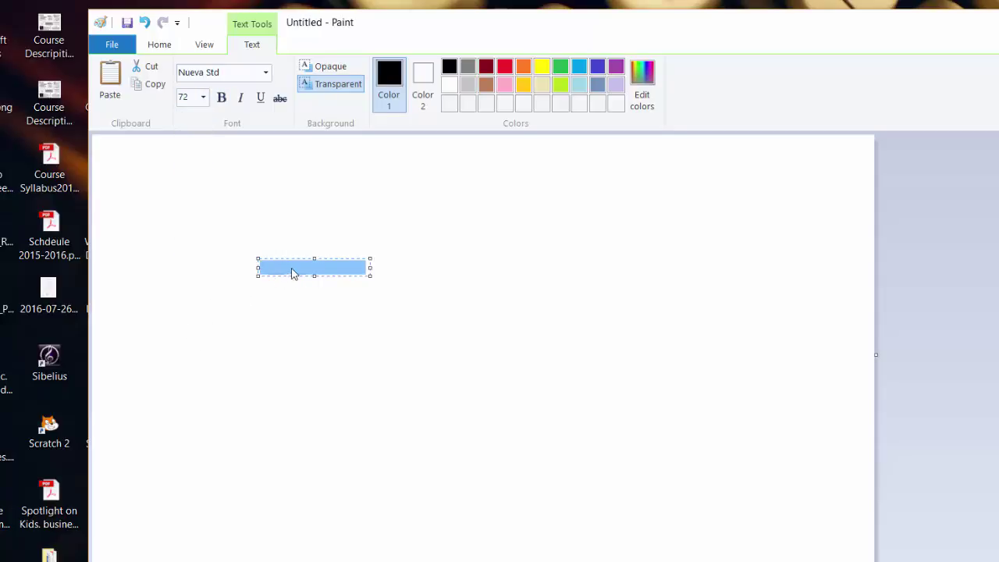
drag(371, 275, 530, 377)
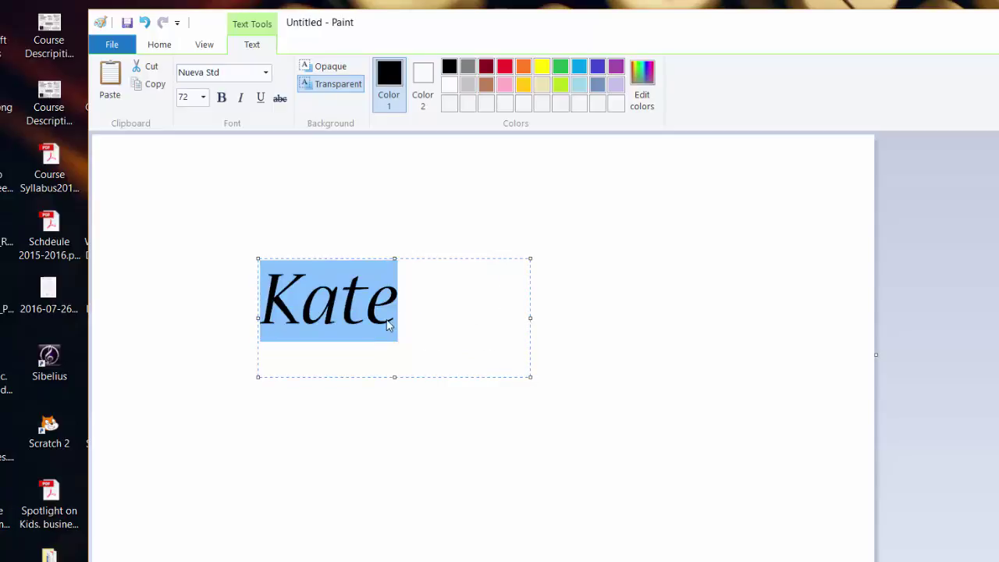
click(191, 97)
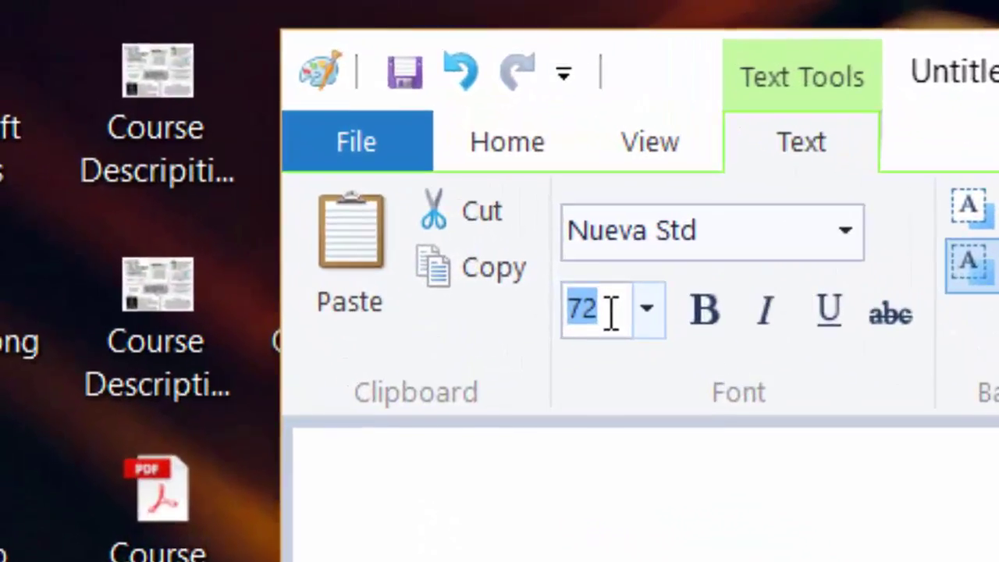
text(200)
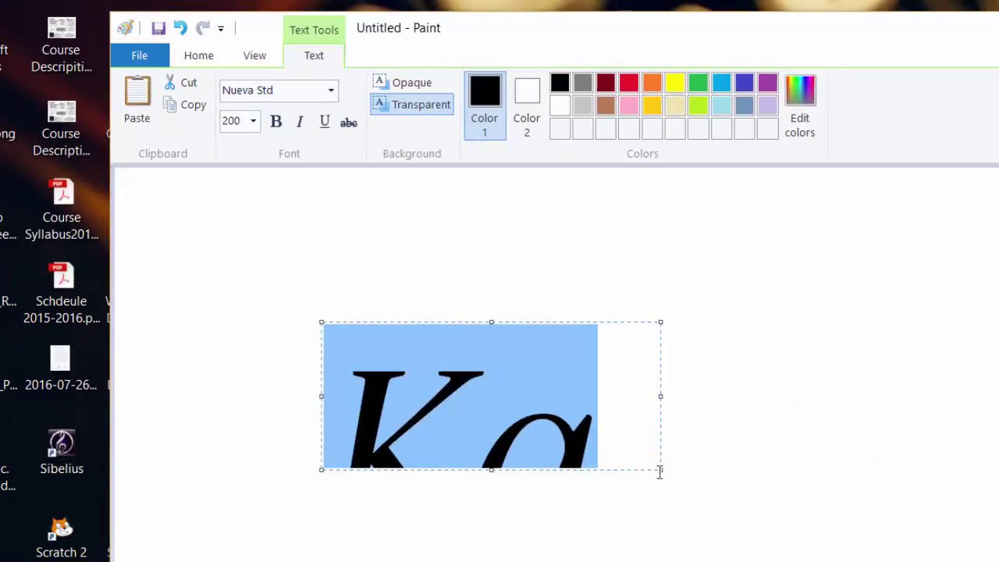
drag(659, 468, 924, 561)
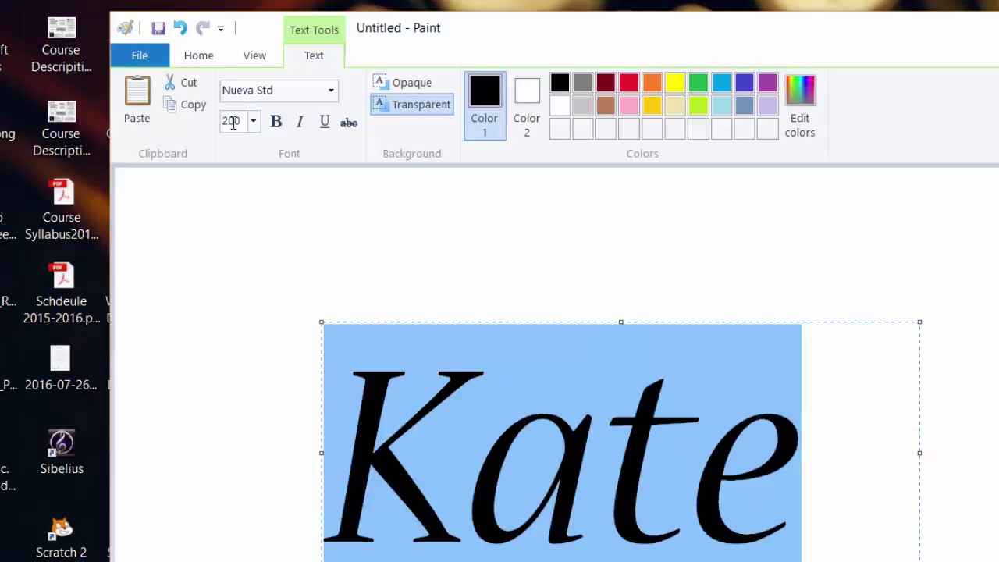
Make Kate 252-point bold on one line and commit it to the picture.
text(252)
key(Return)
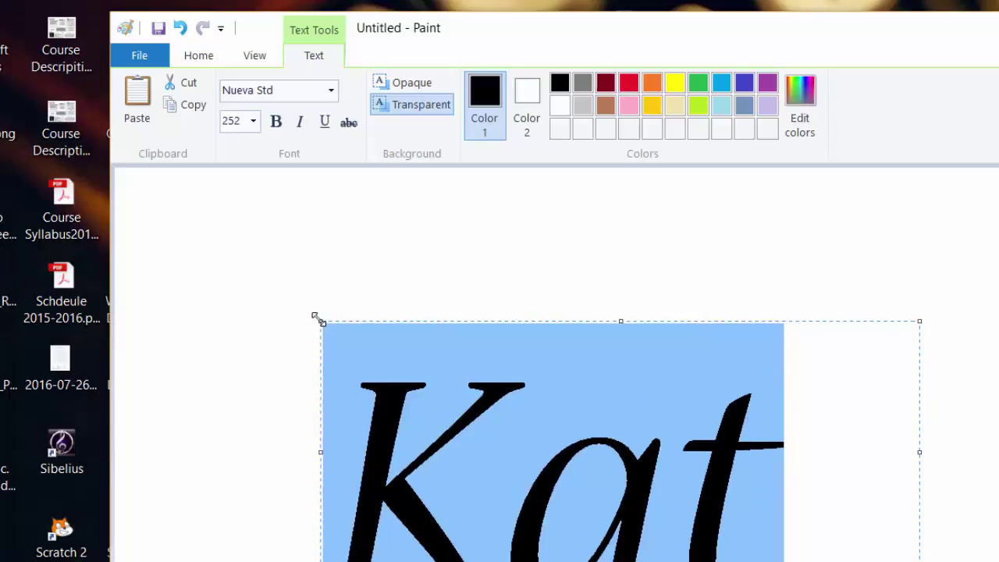
drag(320, 321, 226, 257)
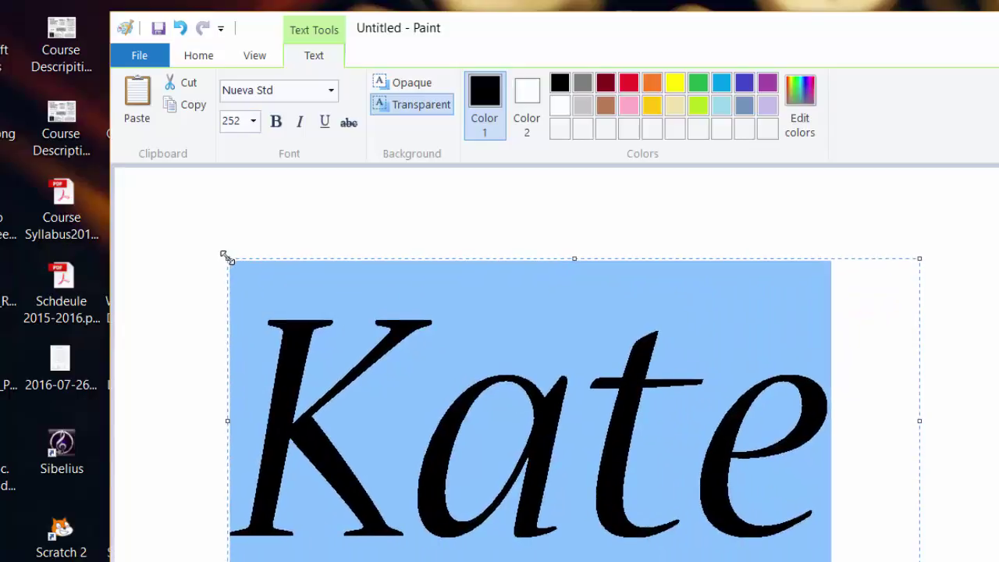
click(277, 122)
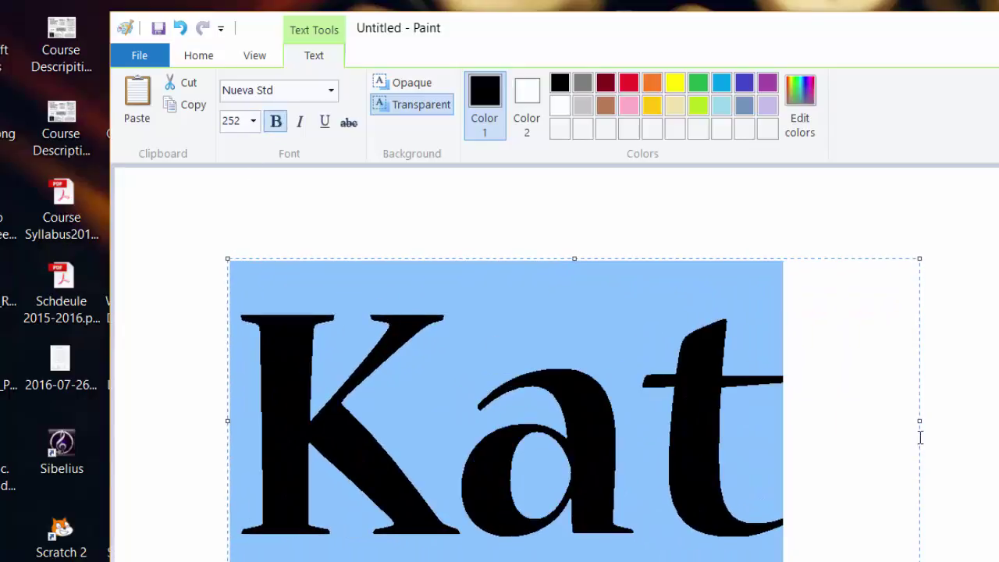
drag(921, 420, 988, 419)
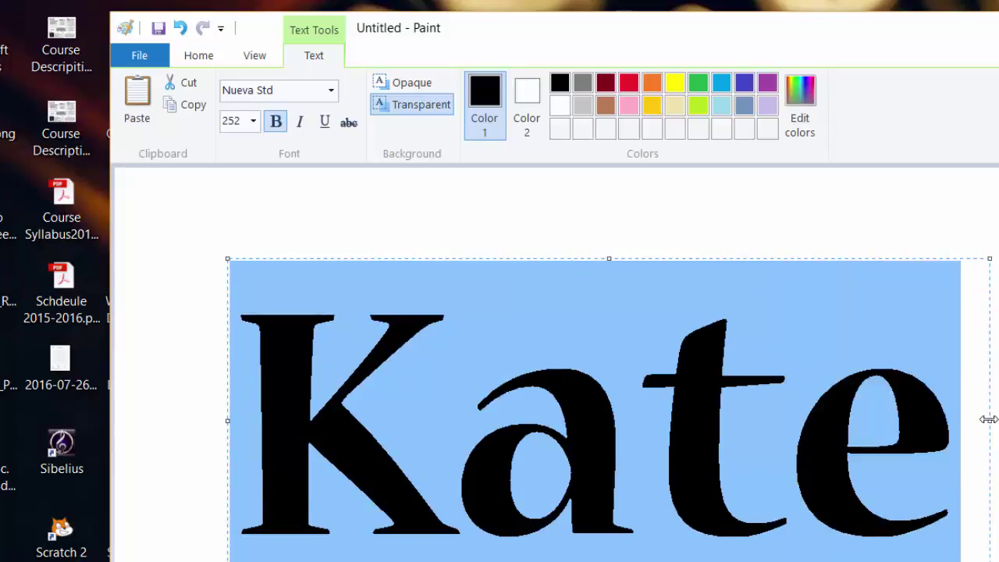
key(Escape)
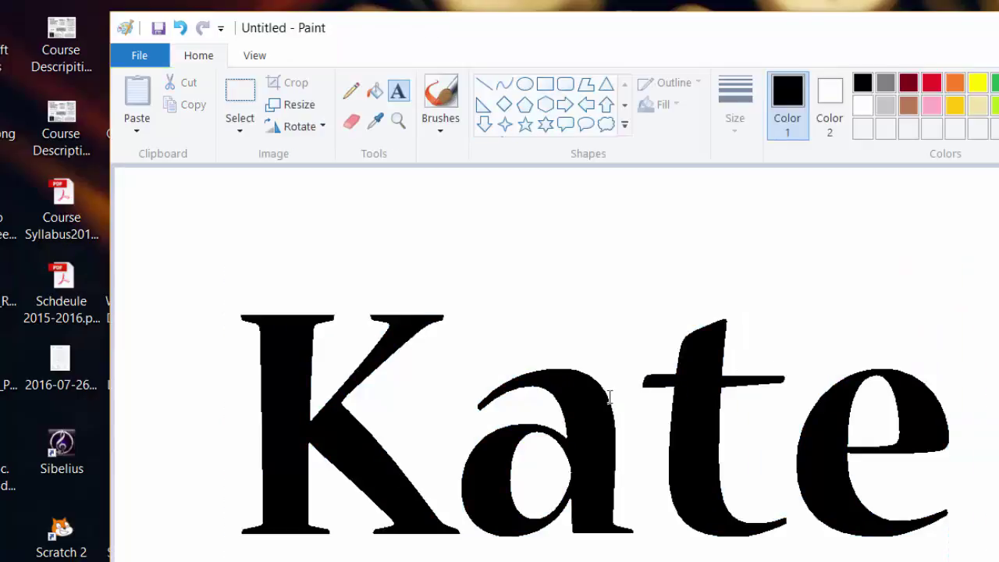
Save the Paint picture as a JPEG named KateEd.jpg on the Desktop.
click(137, 56)
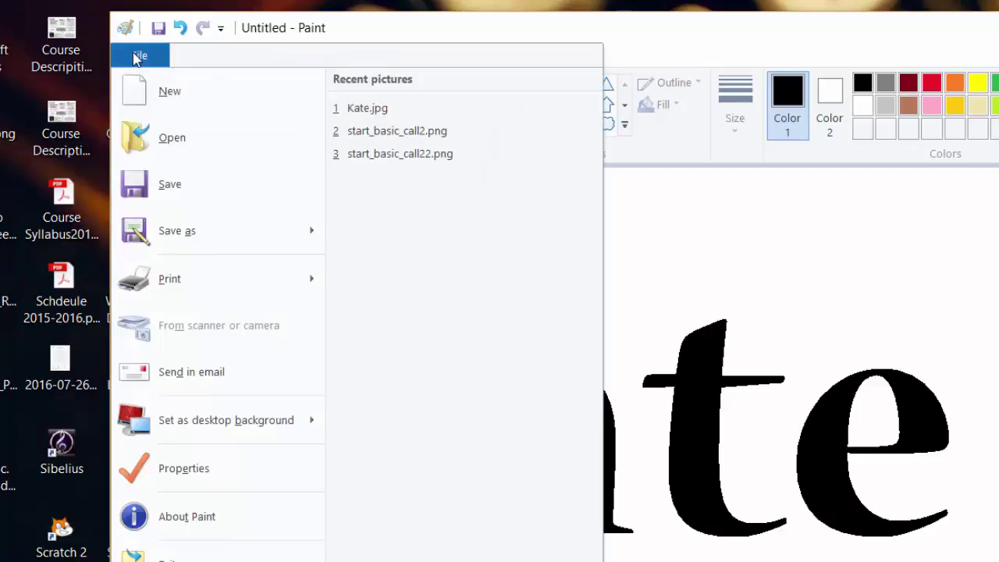
mouse_move(231, 237)
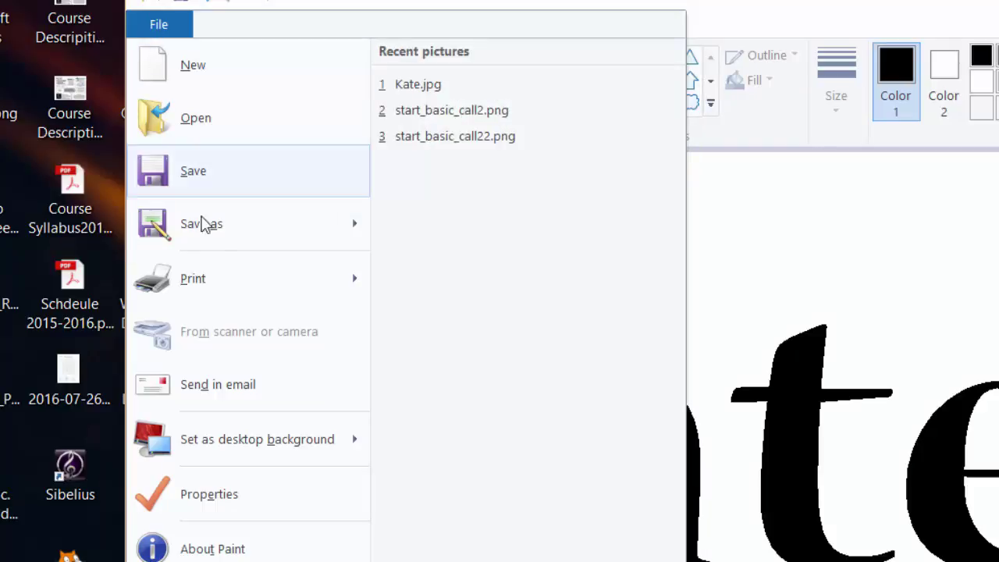
mouse_move(220, 248)
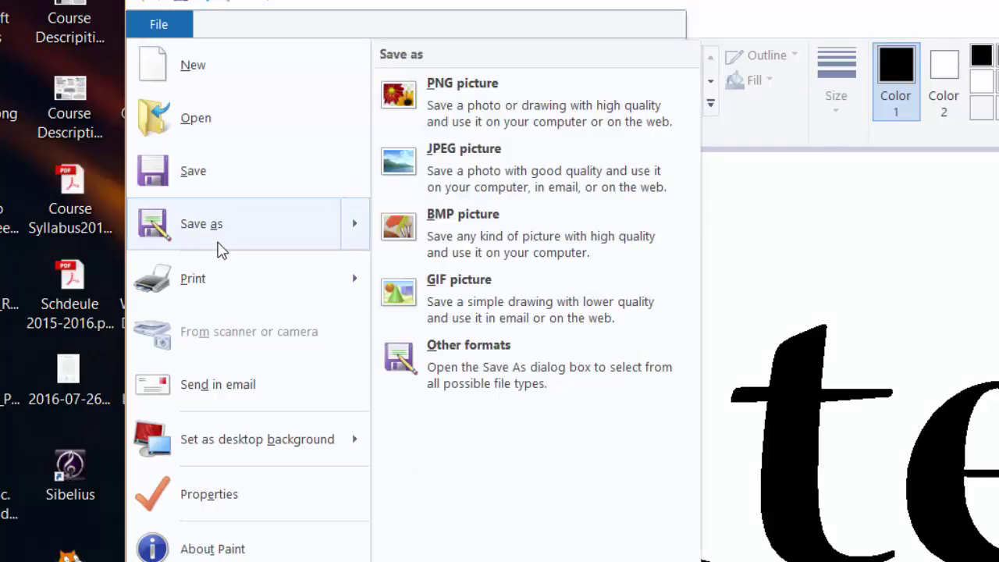
click(508, 159)
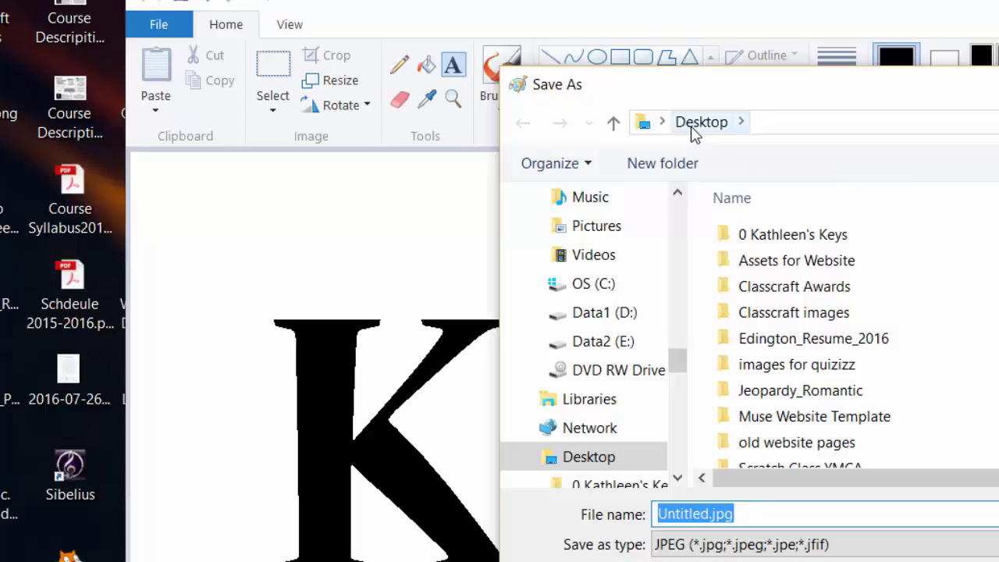
drag(679, 360, 687, 210)
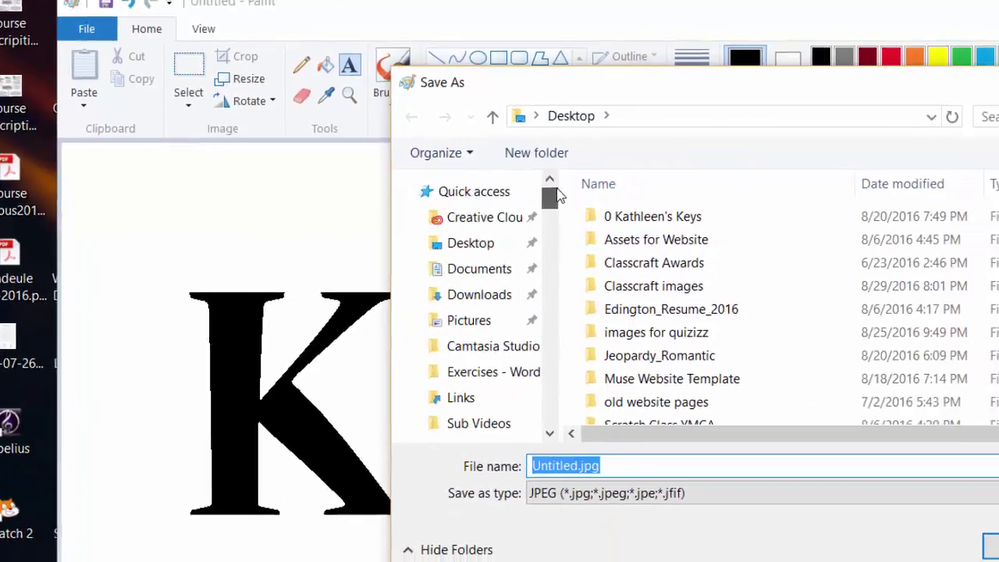
drag(557, 195, 567, 368)
drag(420, 325, 412, 161)
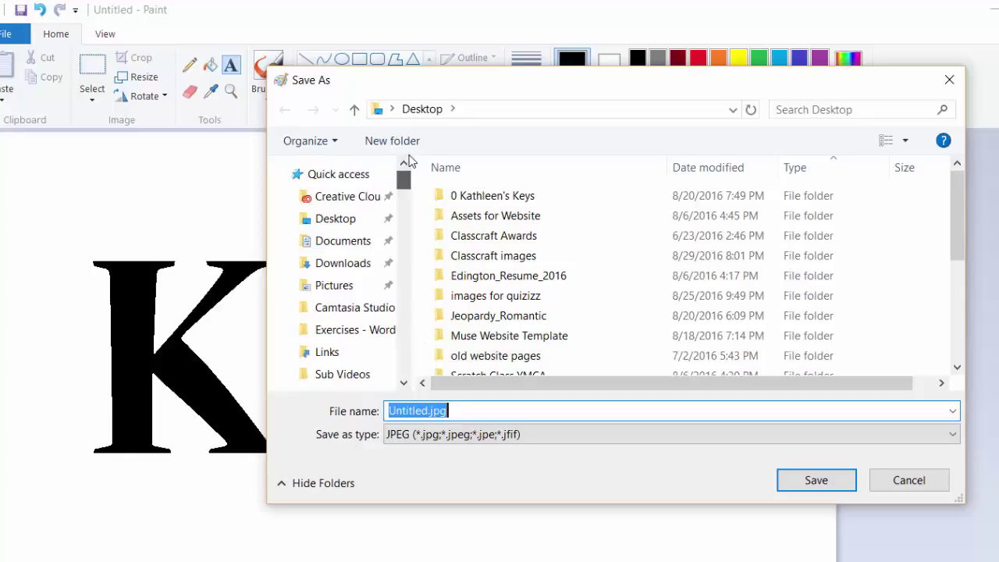
text(Kate)
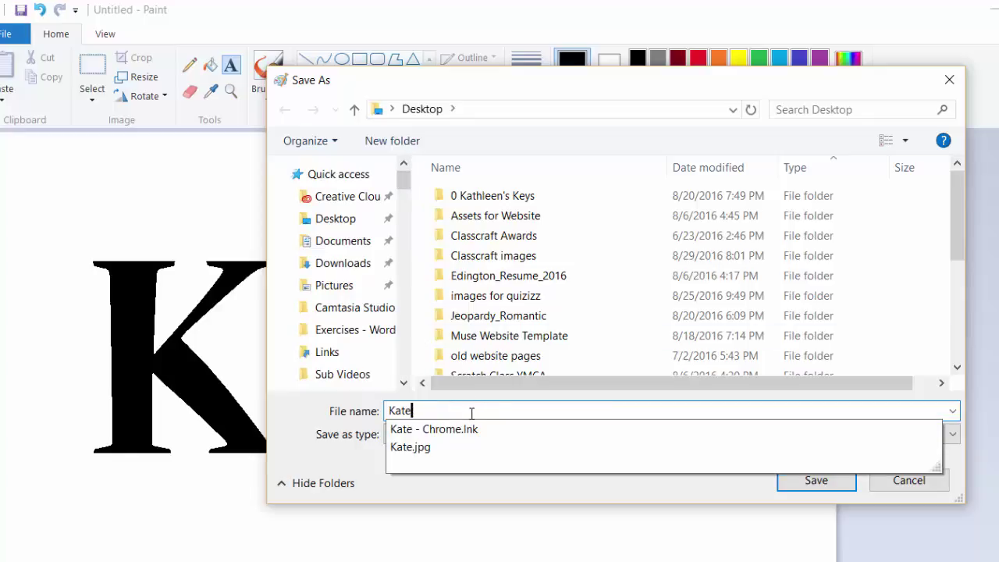
text(Ed)
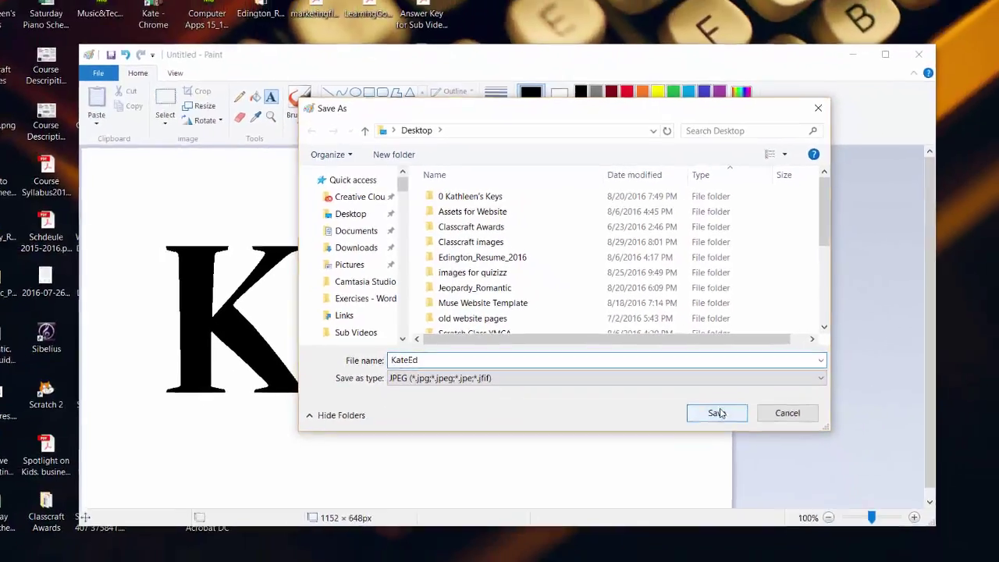
click(717, 412)
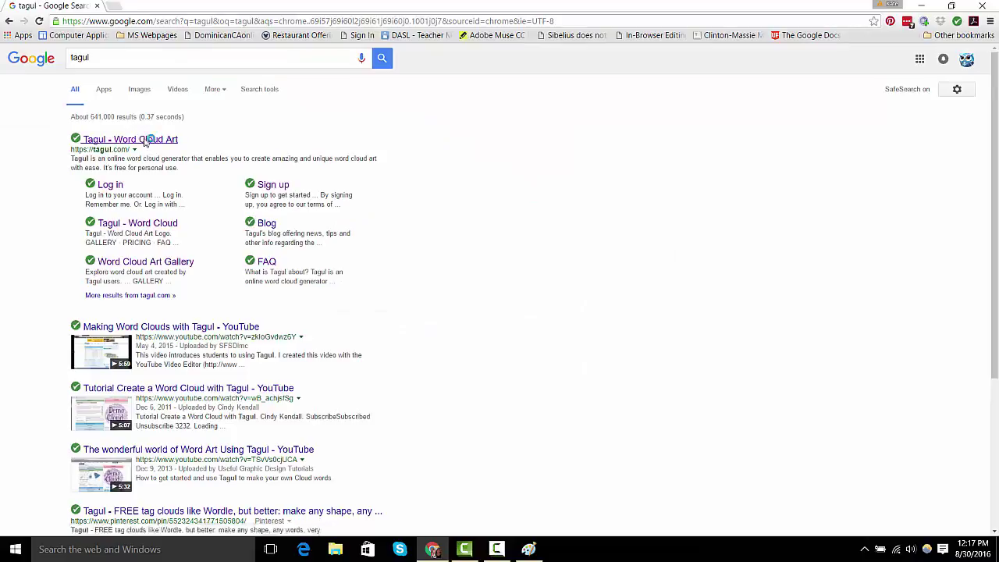
Open the 'Tagul - Word Cloud Art' site from the Google results.
click(146, 140)
Start a new Tagul word cloud, Cloud 5, and bring up Import words.
click(687, 68)
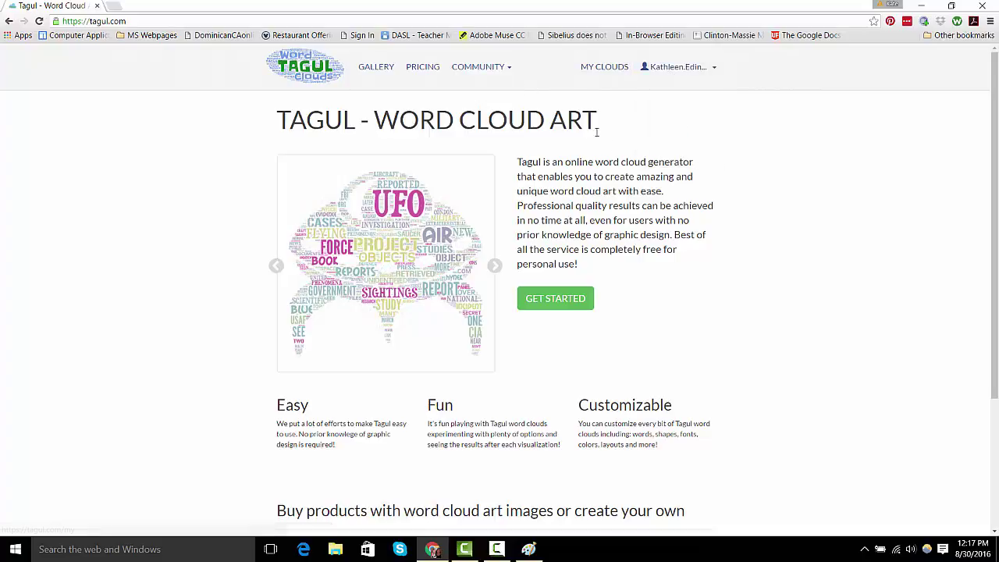
click(562, 300)
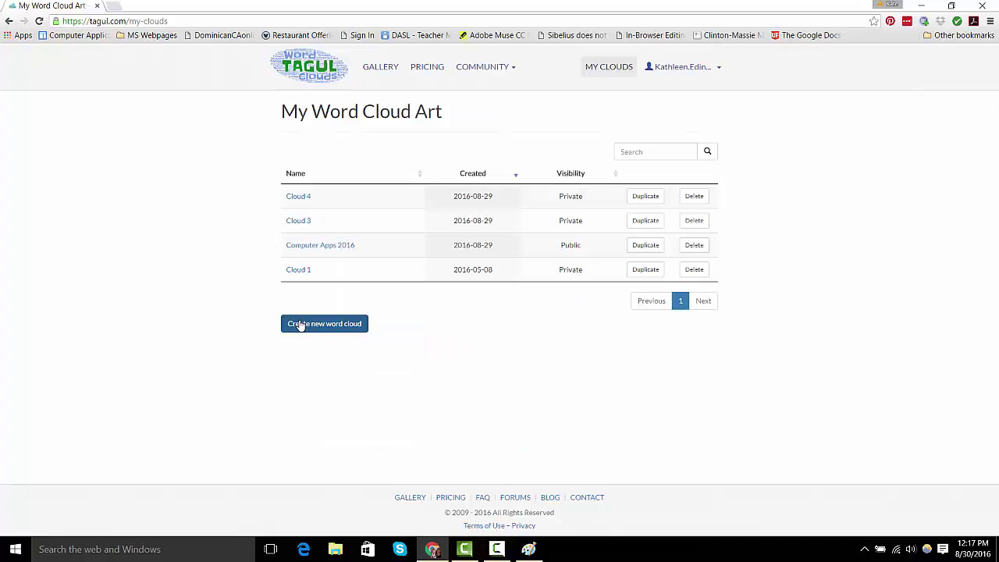
click(302, 325)
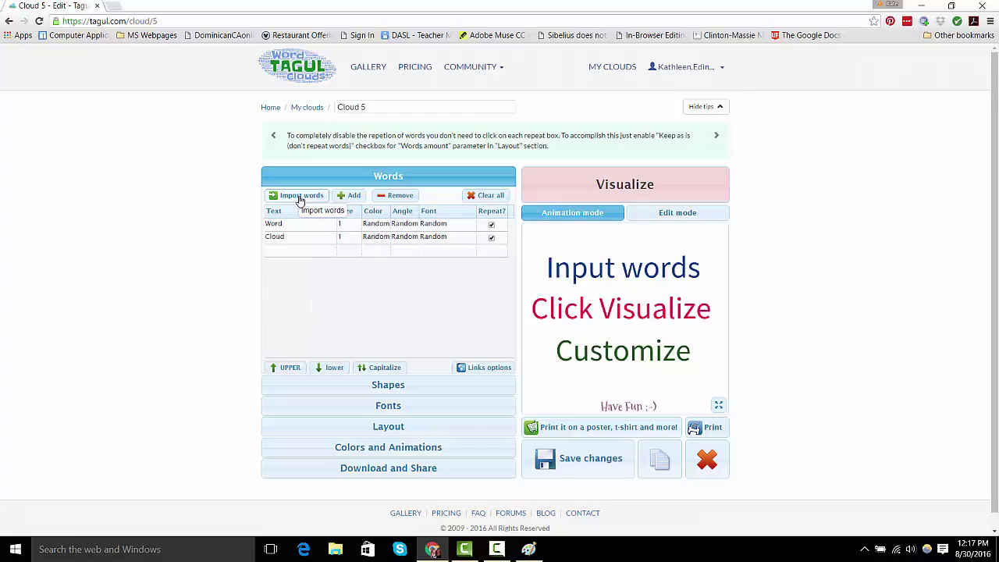
click(299, 196)
Import the full name joined with ~ plus the pasted list of personal words.
click(398, 317)
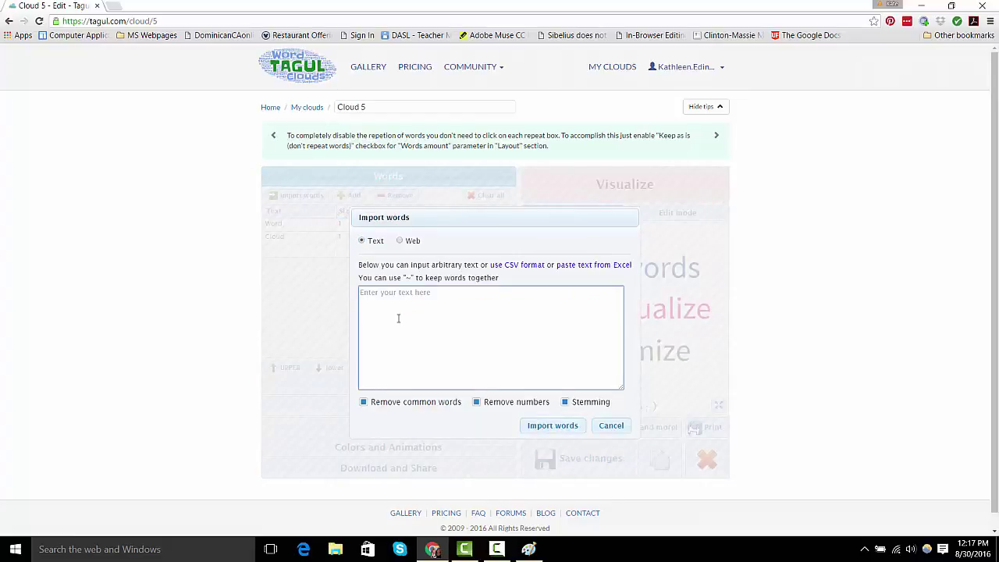
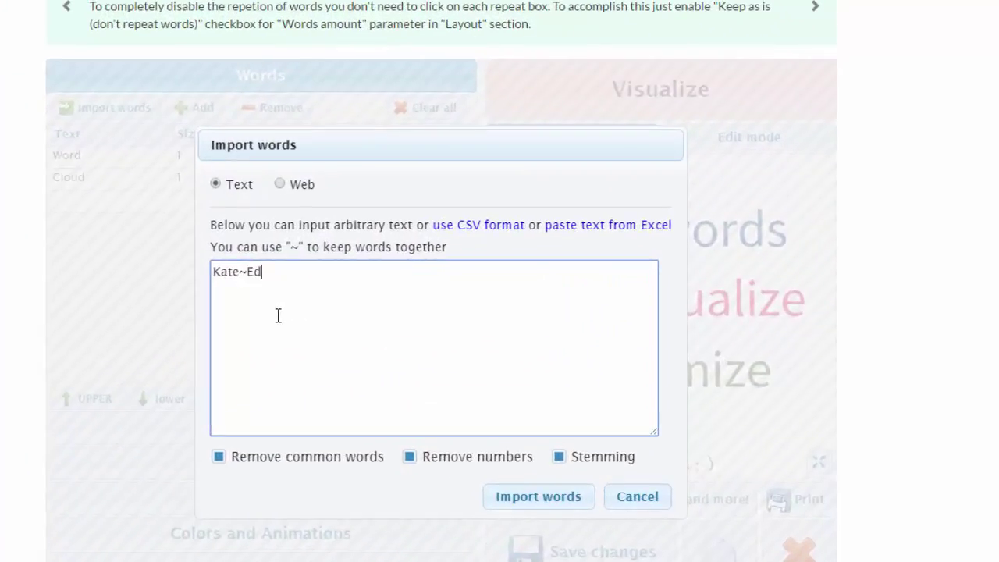
key(Return)
text(Teacher Technology Music Students Kings~Island Walt~Disney~World Katie Emma Sam Birthday)
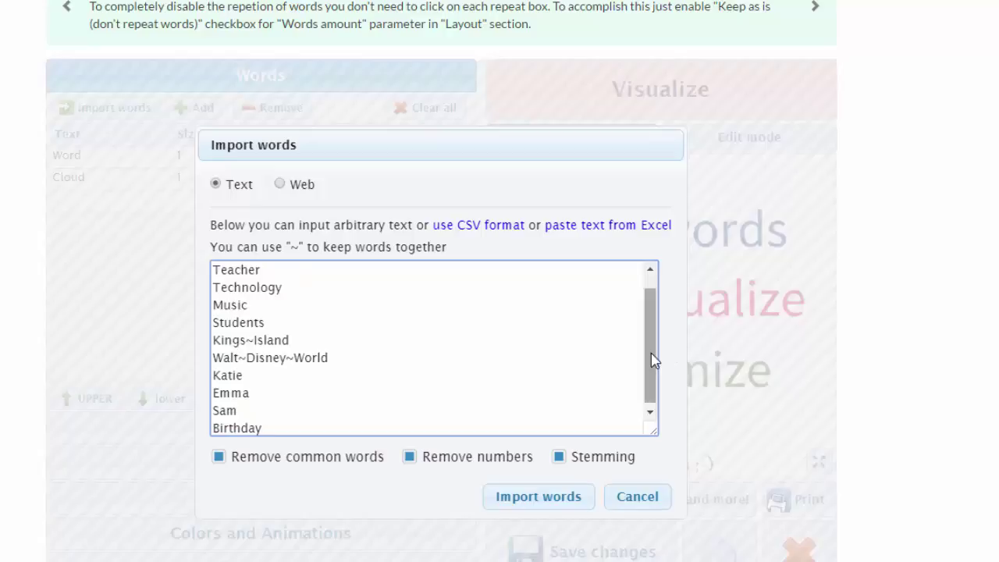
scroll(653, 350, up, 1)
drag(654, 321, 656, 426)
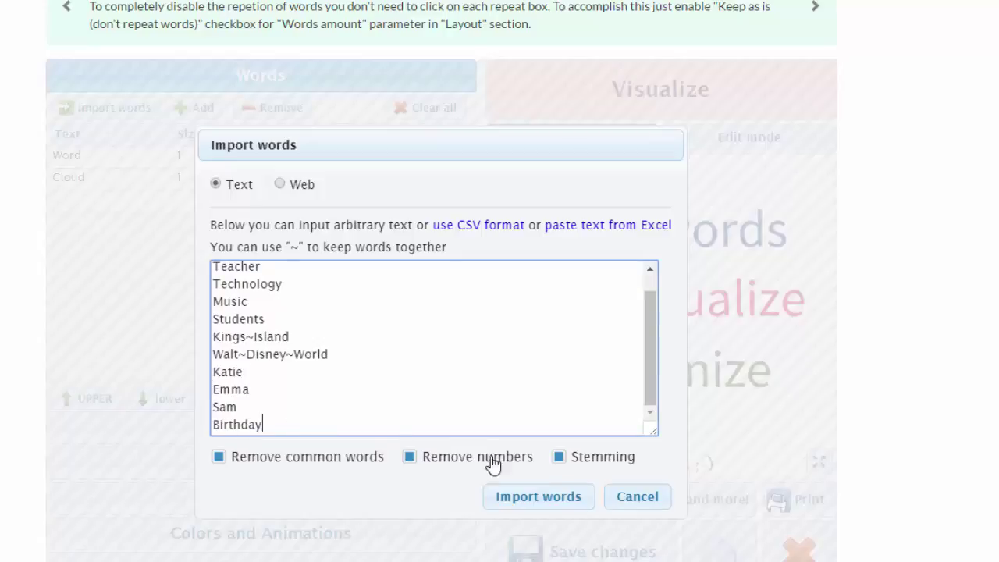
click(519, 501)
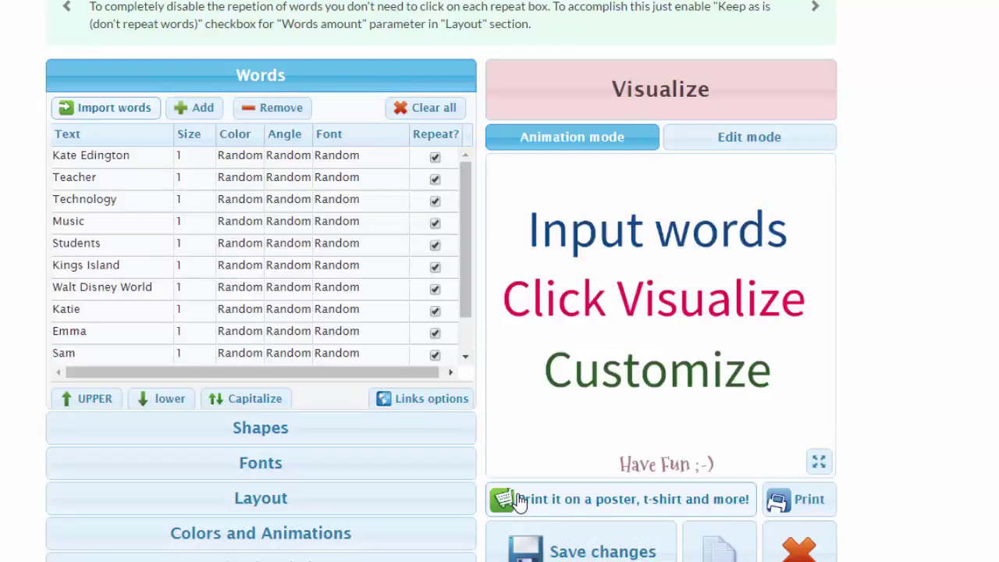
Give the full-name word size 20 and visualize Cloud 5.
click(193, 155)
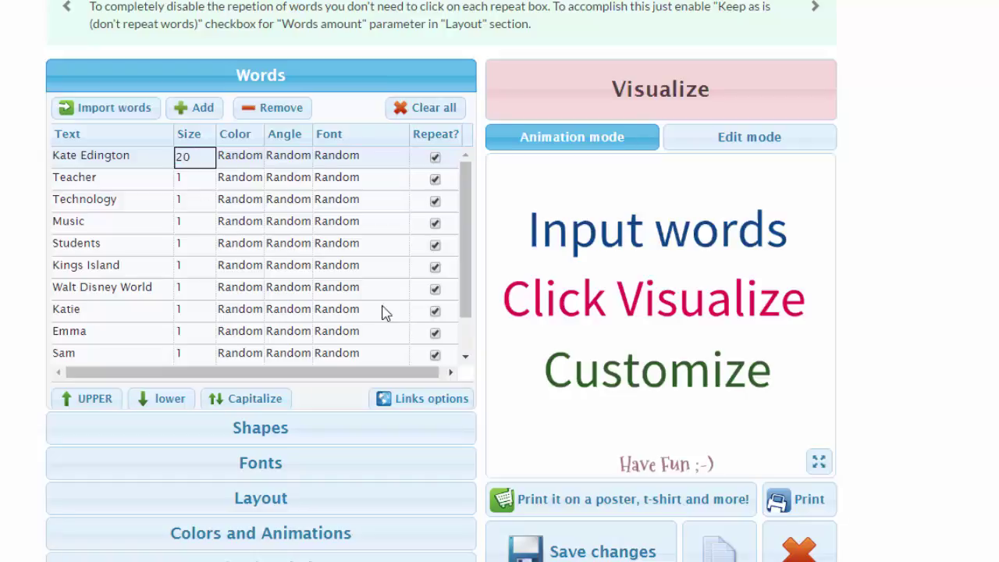
click(635, 94)
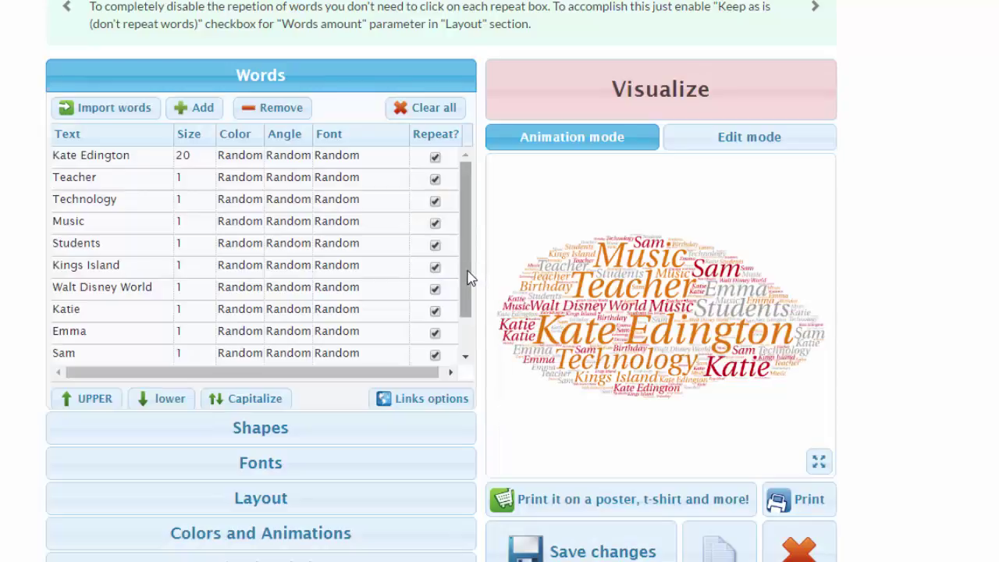
scroll(466, 276, down, 1)
Load KateEd.jpg as a new custom shape image.
click(274, 439)
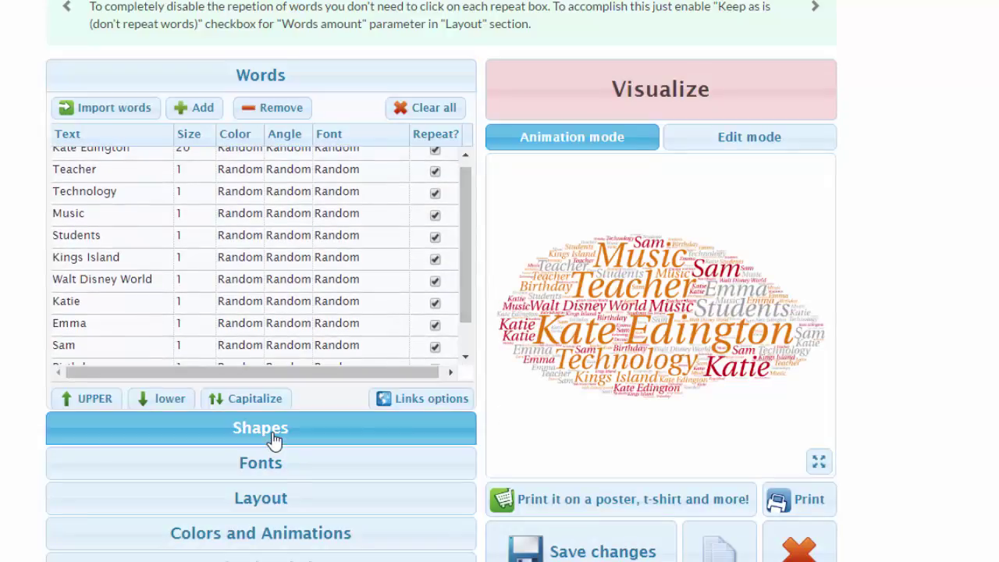
click(185, 181)
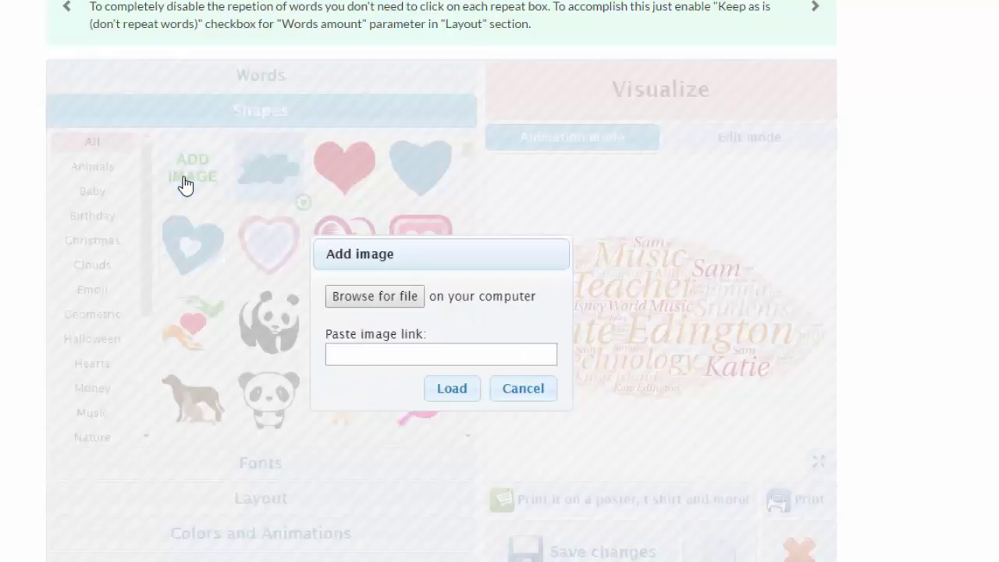
click(363, 304)
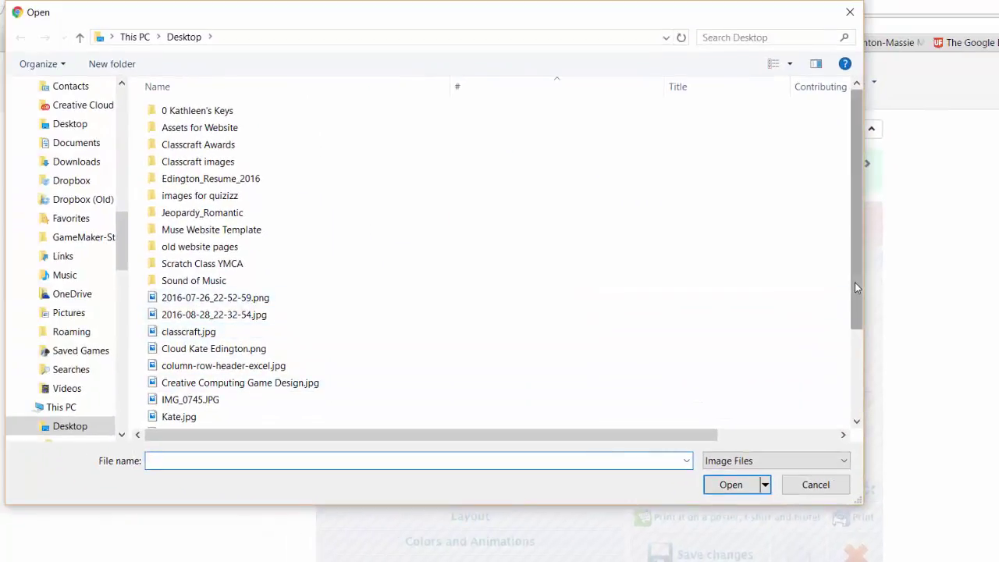
drag(856, 284, 853, 327)
click(199, 361)
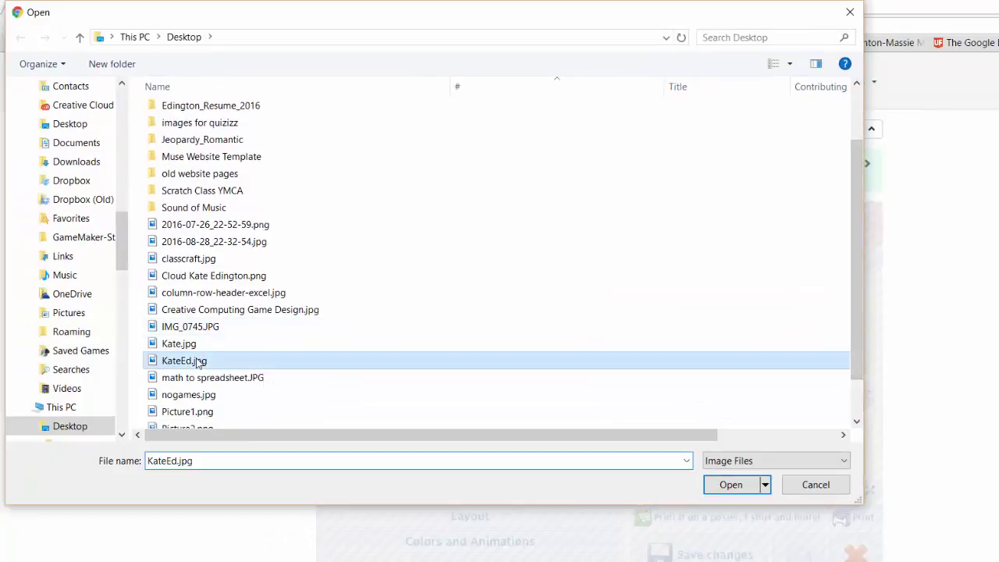
click(747, 488)
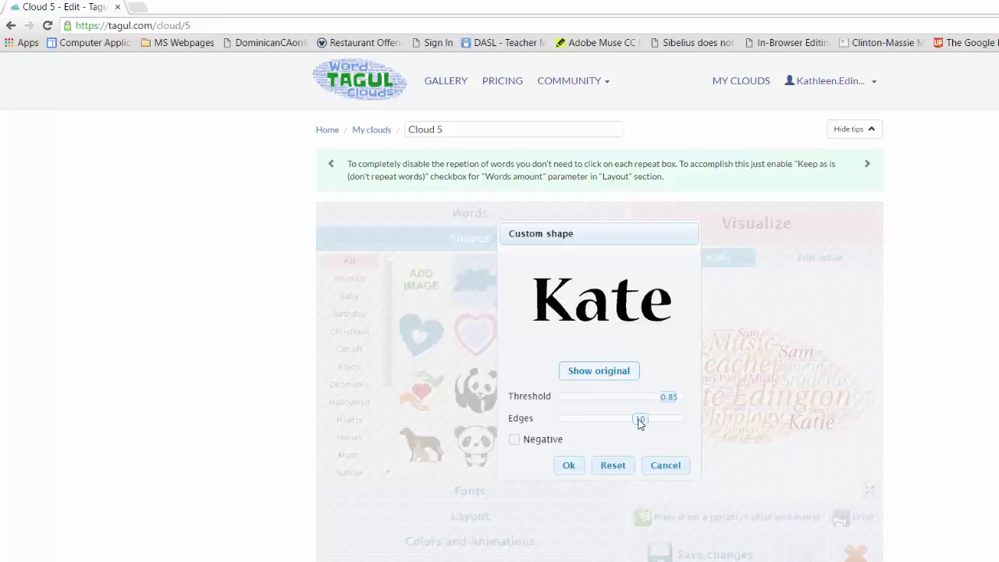
Lower the shape's edges to 9, keep Negative off, and accept the shape.
mouse_move(639, 422)
mouse_down()
mouse_move(581, 424)
mouse_move(687, 422)
mouse_move(626, 422)
mouse_up()
click(513, 441)
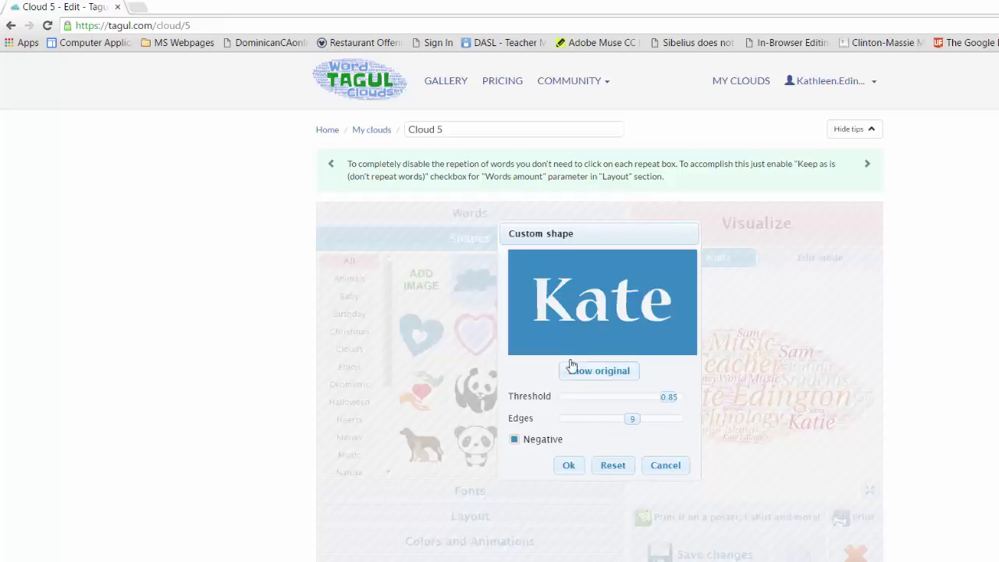
click(515, 441)
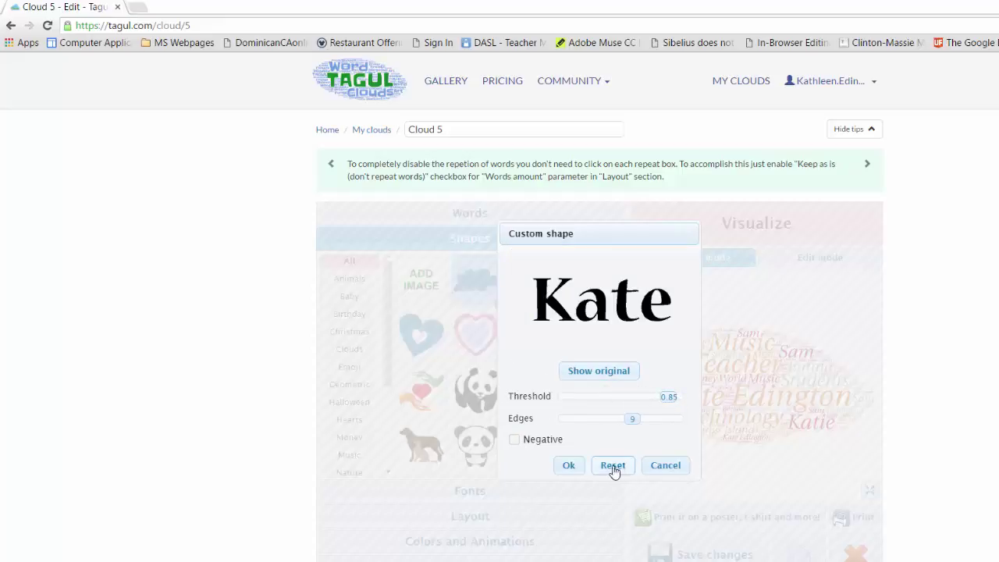
click(568, 466)
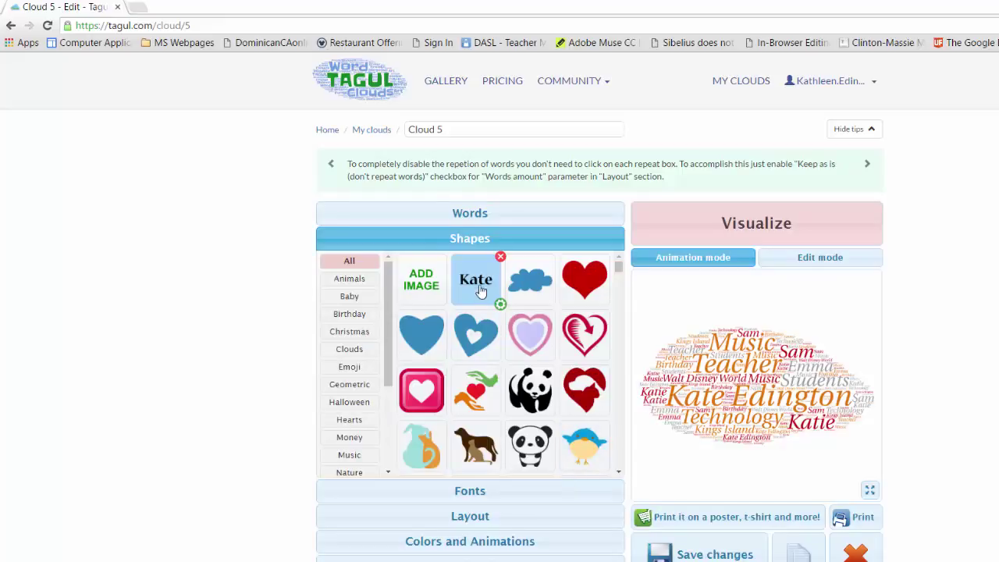
Regenerate the cloud in the Kate shape and turn off Use shape colors.
click(763, 233)
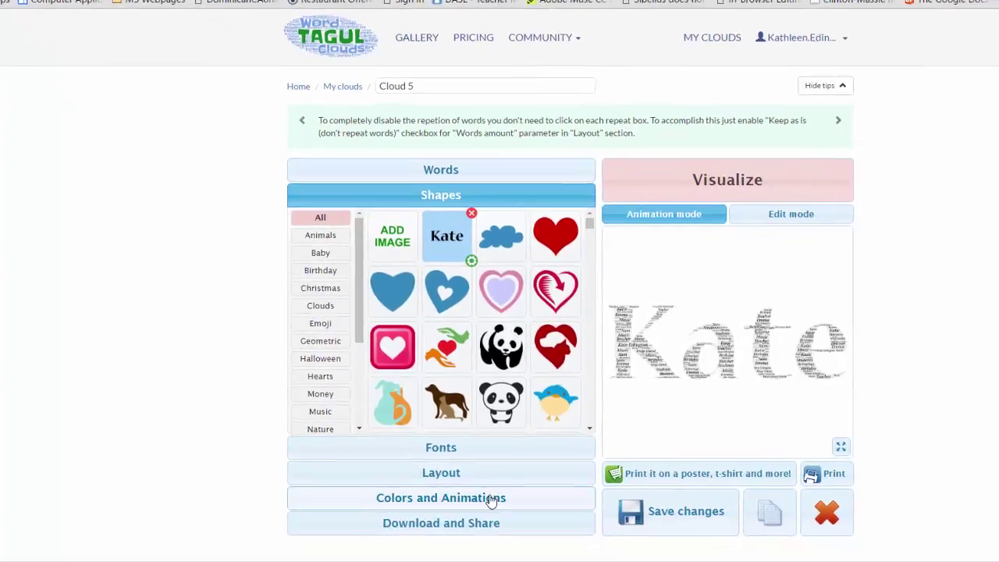
click(518, 541)
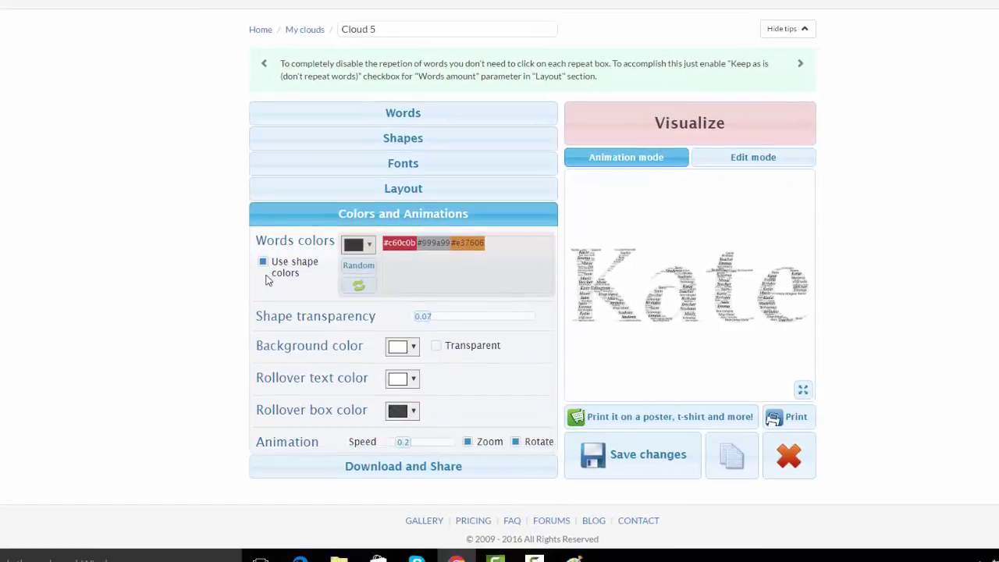
click(264, 265)
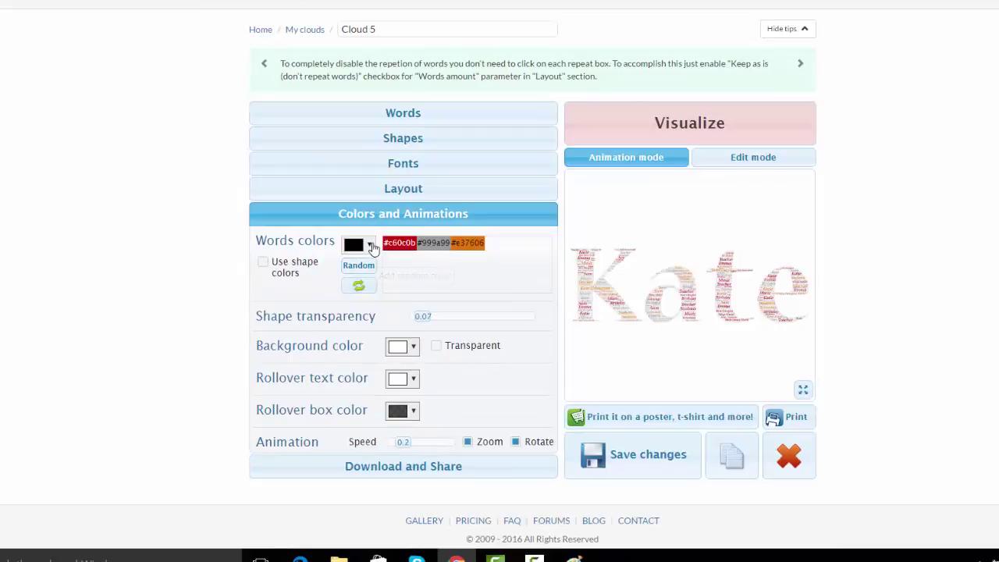
Add magenta #e73ad9 to the word colours.
click(370, 245)
click(432, 324)
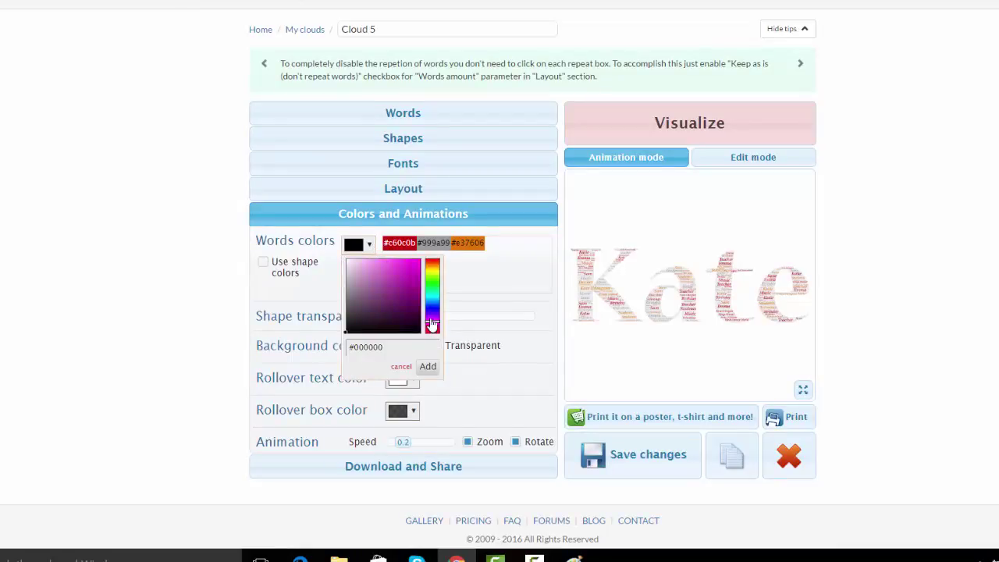
click(402, 271)
click(426, 366)
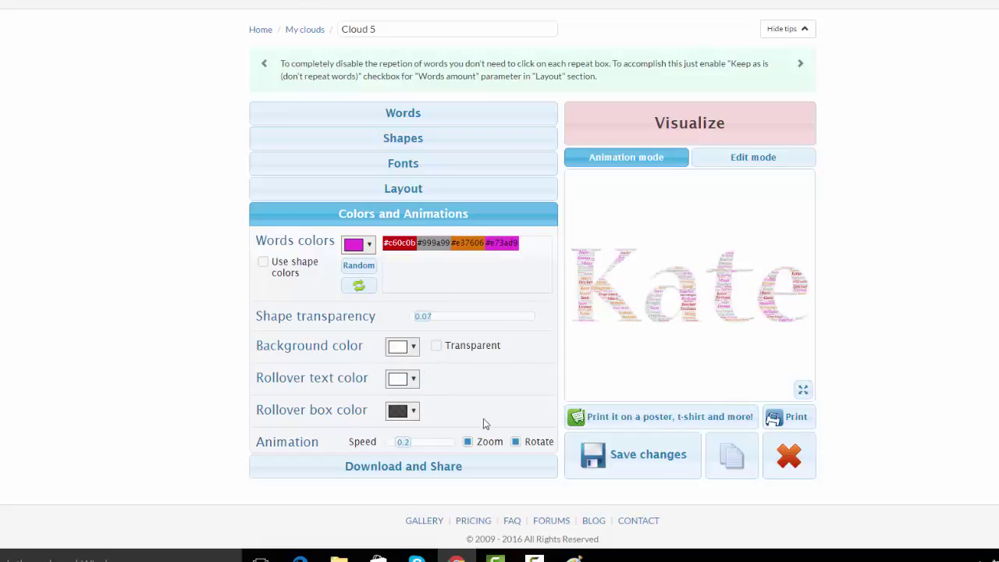
click(403, 472)
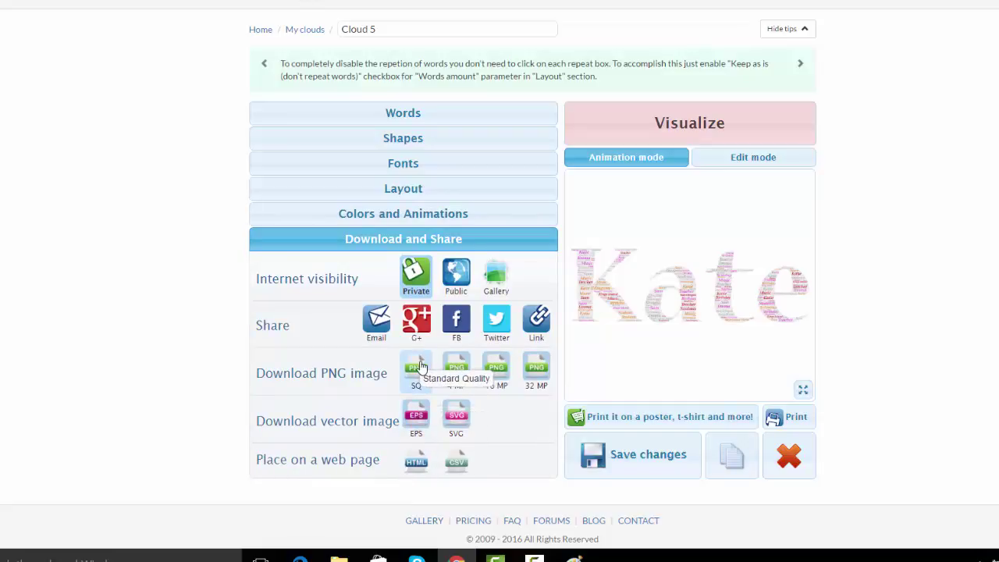
Download the cloud as a PNG SQ file, Cloud 5.png, to the Desktop.
click(418, 367)
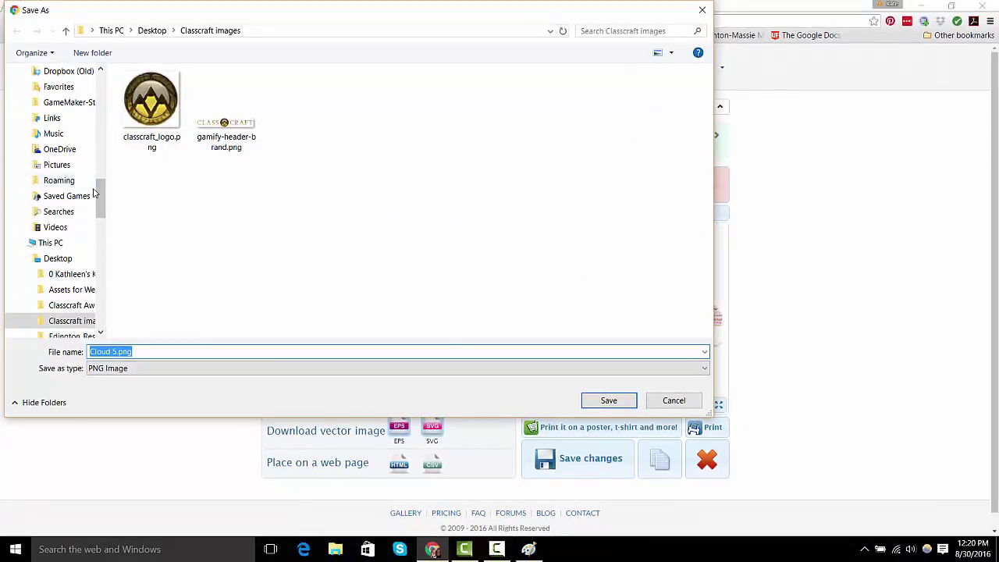
drag(101, 199, 101, 74)
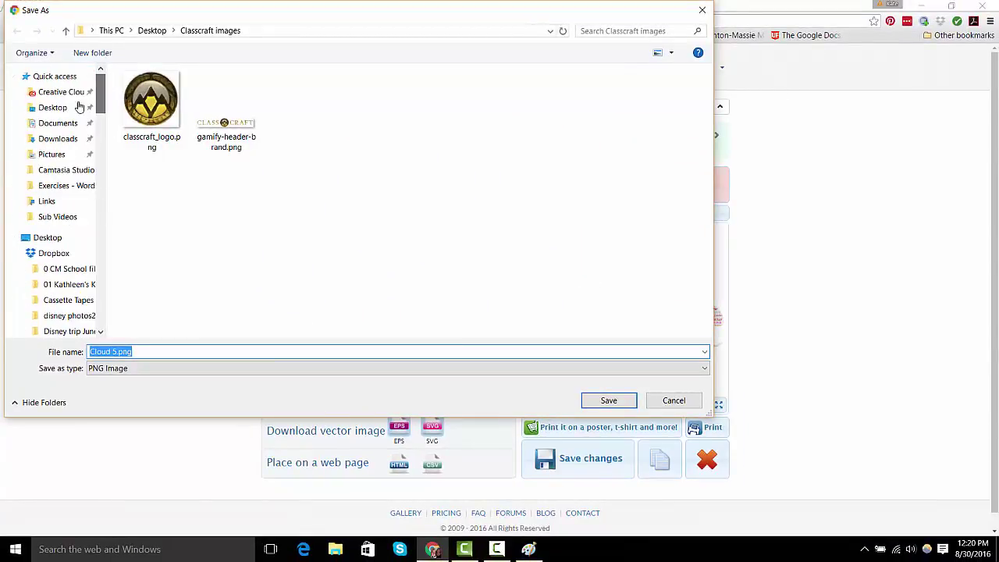
click(63, 109)
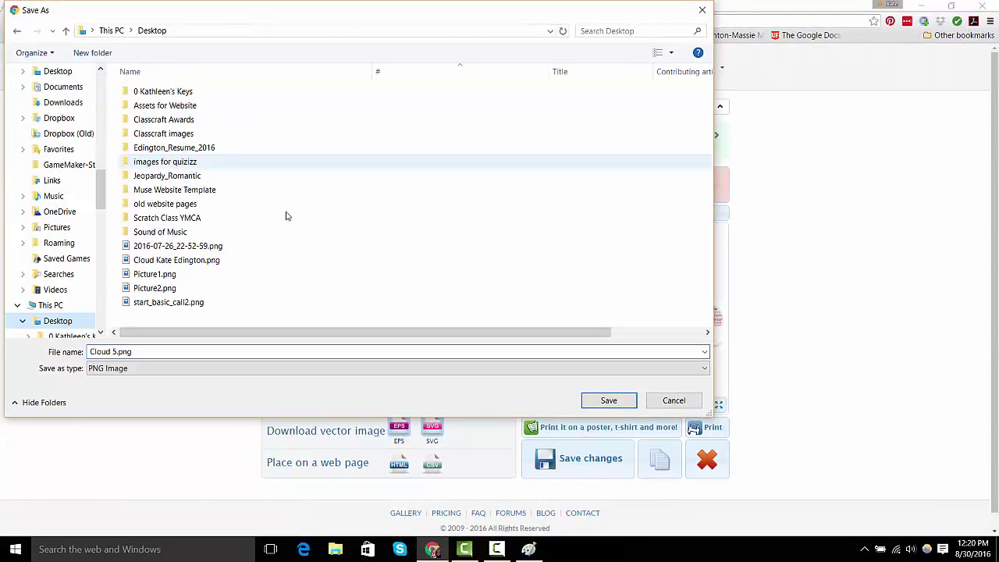
click(606, 400)
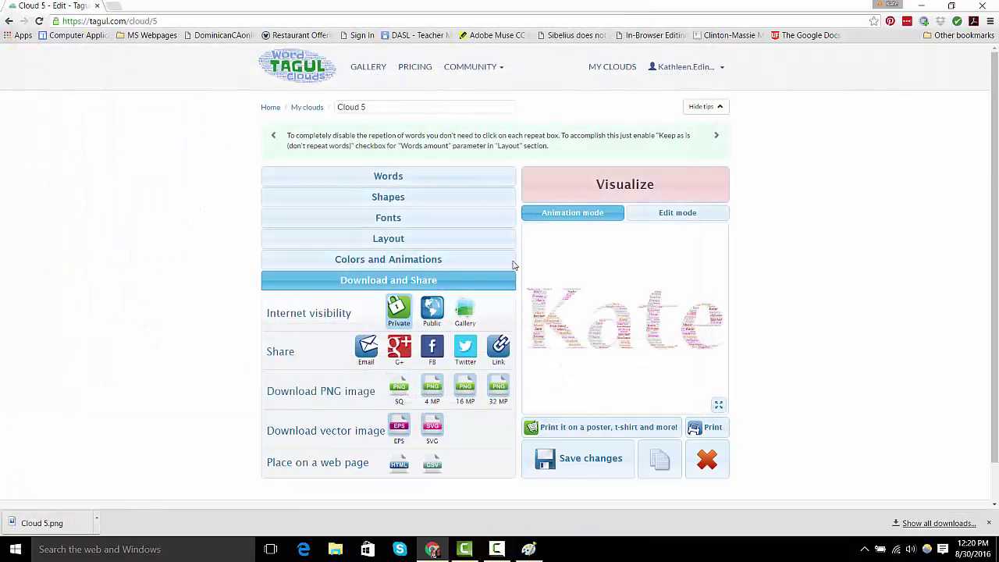
Search 'google classroom' in a new tab, open the Classroom site, and drag Cloud 5.png onto it.
click(115, 6)
text(google)
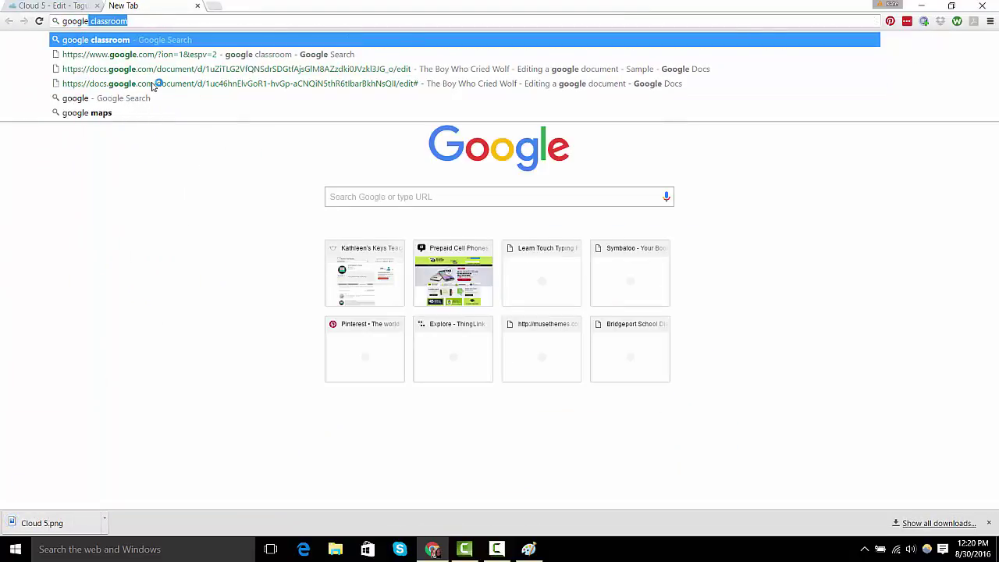
text(c)
key(BackSpace)
text(cla)
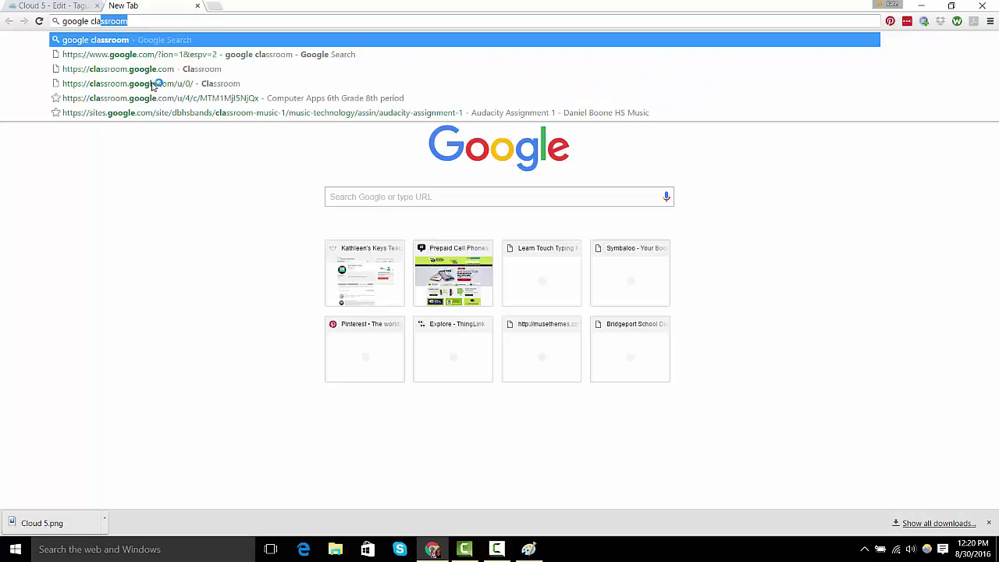
key(Return)
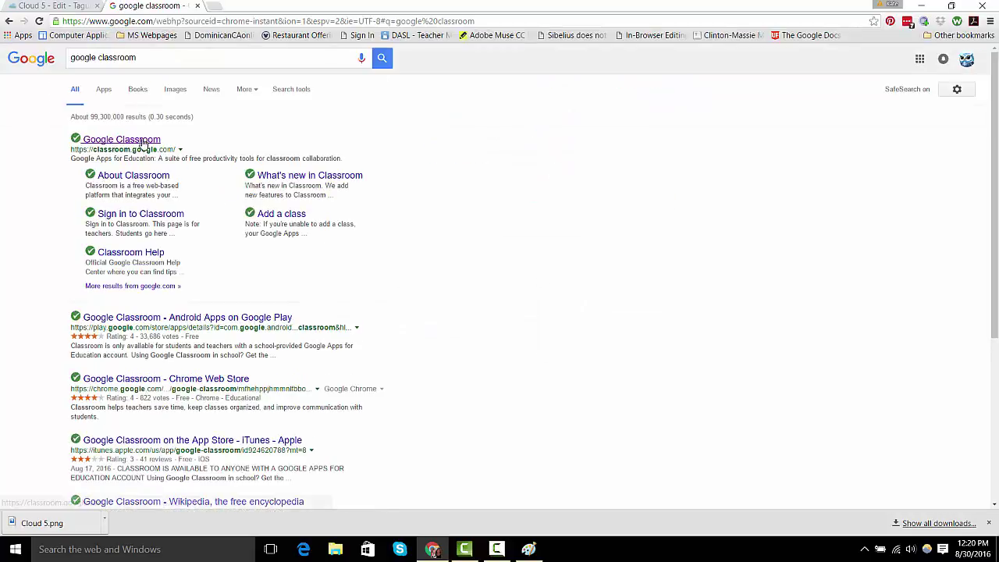
click(142, 139)
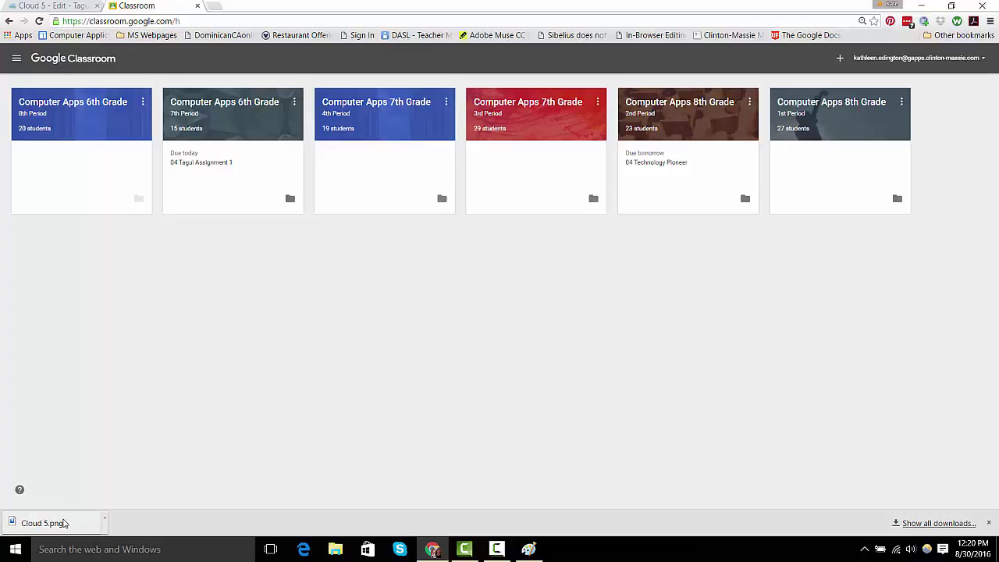
mouse_move(64, 523)
mouse_down()
mouse_move(245, 402)
mouse_move(448, 288)
mouse_move(444, 267)
mouse_move(252, 341)
mouse_move(50, 513)
mouse_up()
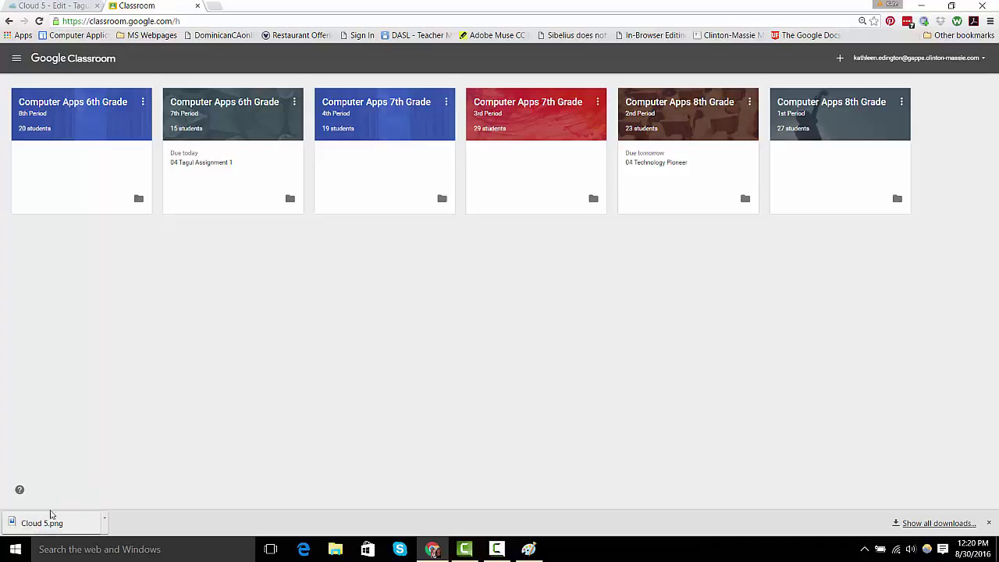